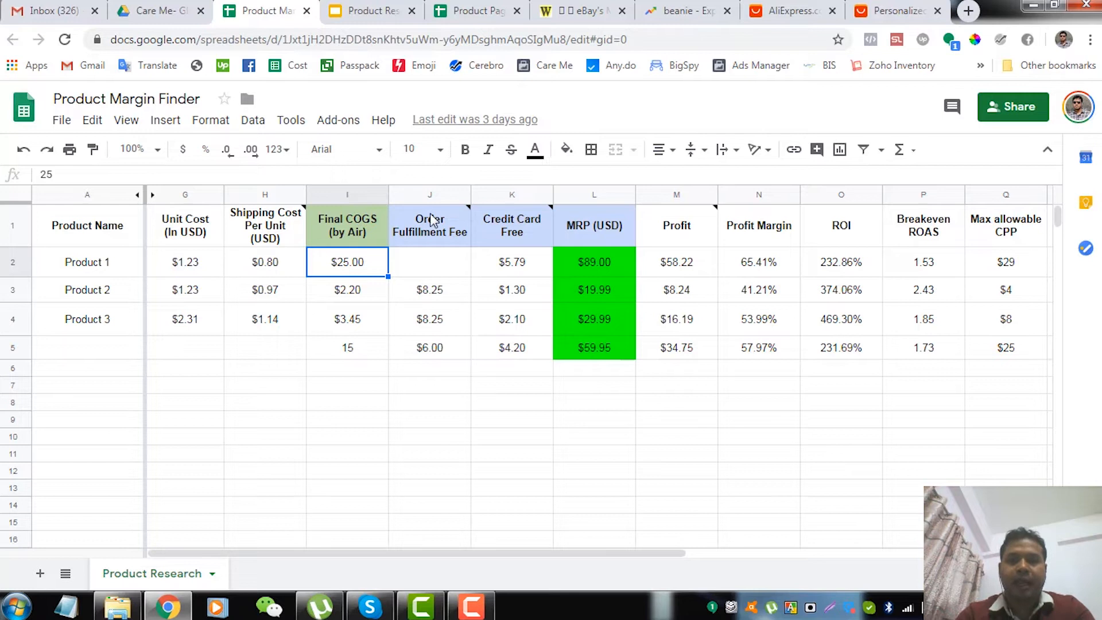
# Review Product 1's shipping cost per unit, Final COGS (by Air) and Order Fulfillment Fee cells
pyautogui.moveTo(444, 228)
pyautogui.click(433, 275)
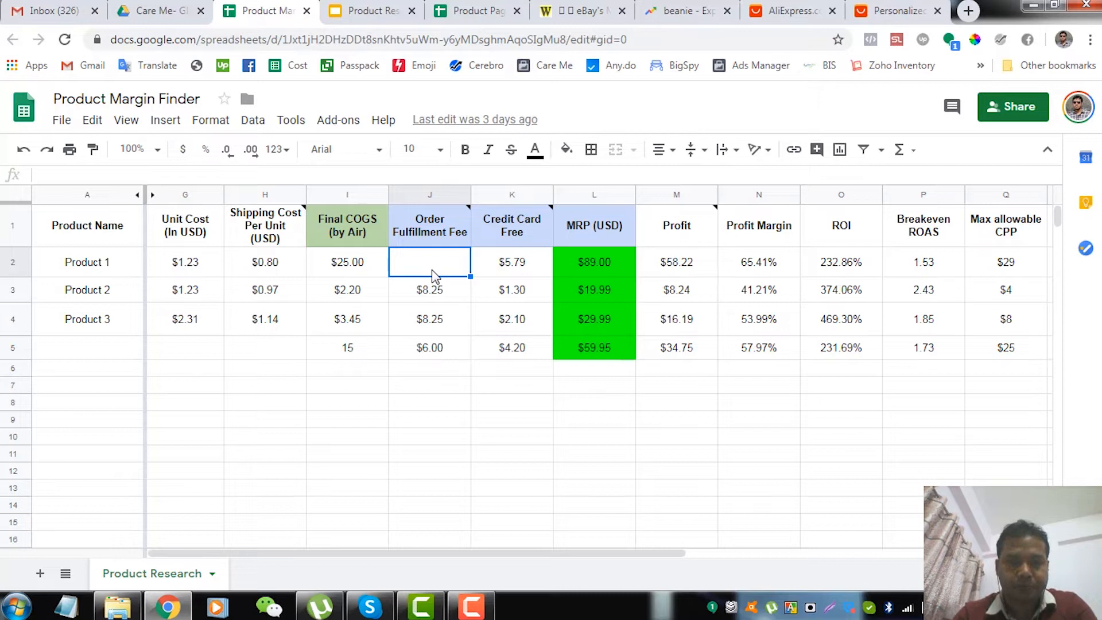
pyautogui.press('Left')
pyautogui.press('Left')
pyautogui.press('Left')
pyautogui.press('Left')
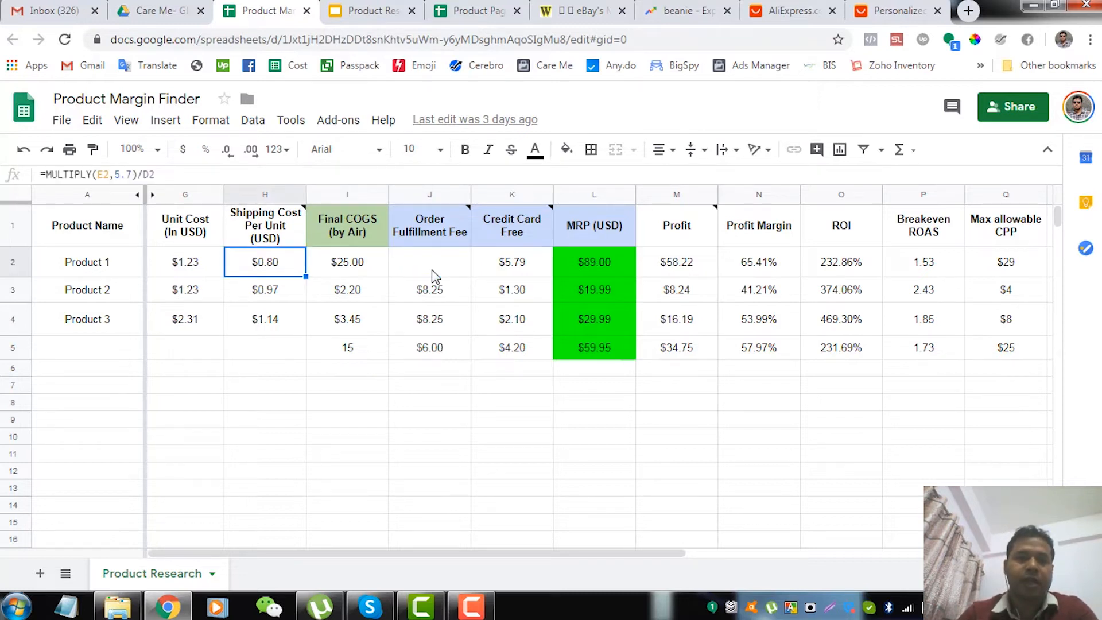
pyautogui.press('Right')
pyautogui.press('Right')
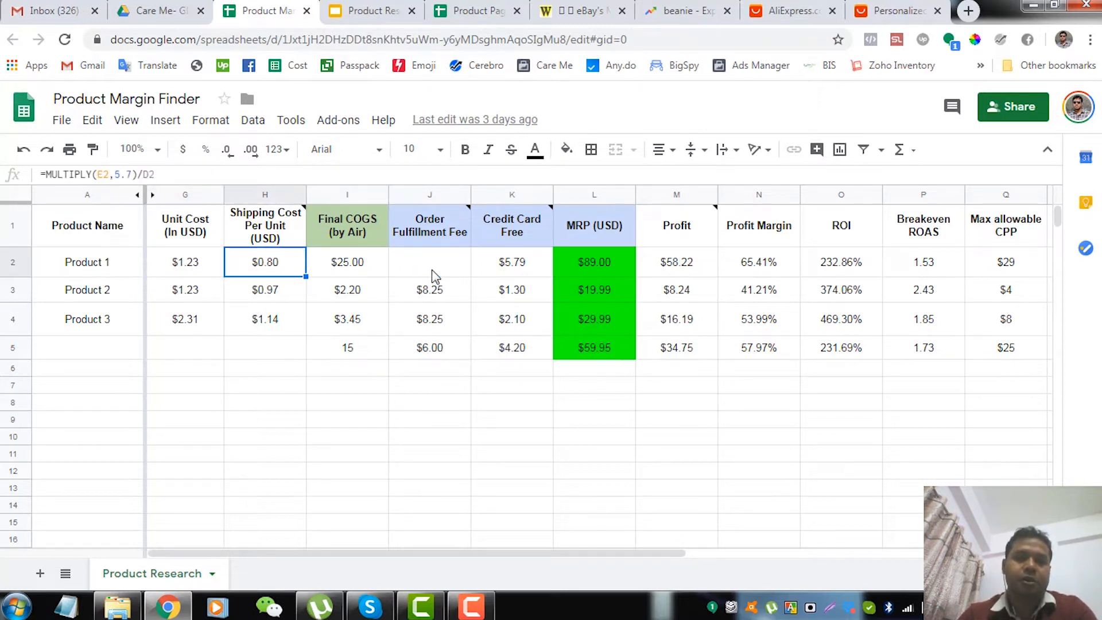
pyautogui.press('Right')
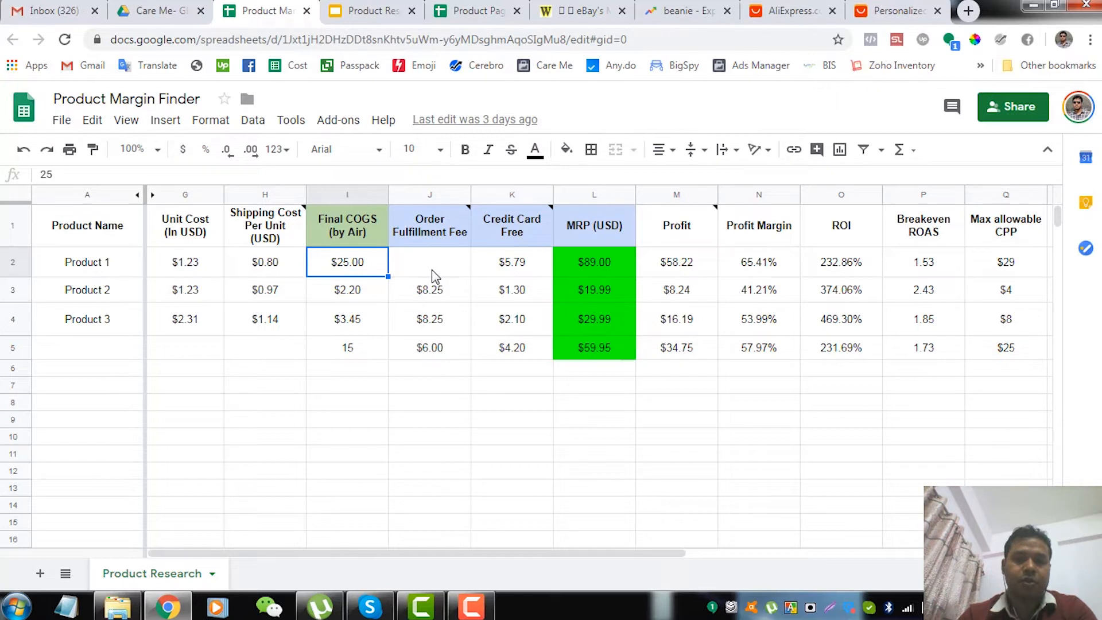
pyautogui.press('Right')
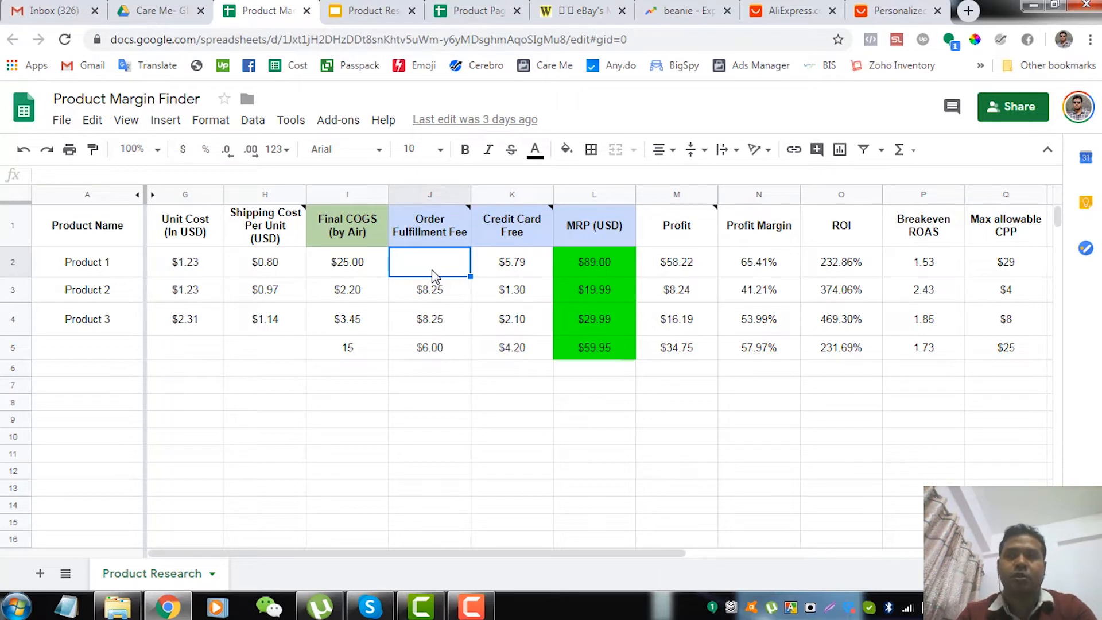
pyautogui.press('Left')
pyautogui.press('Right')
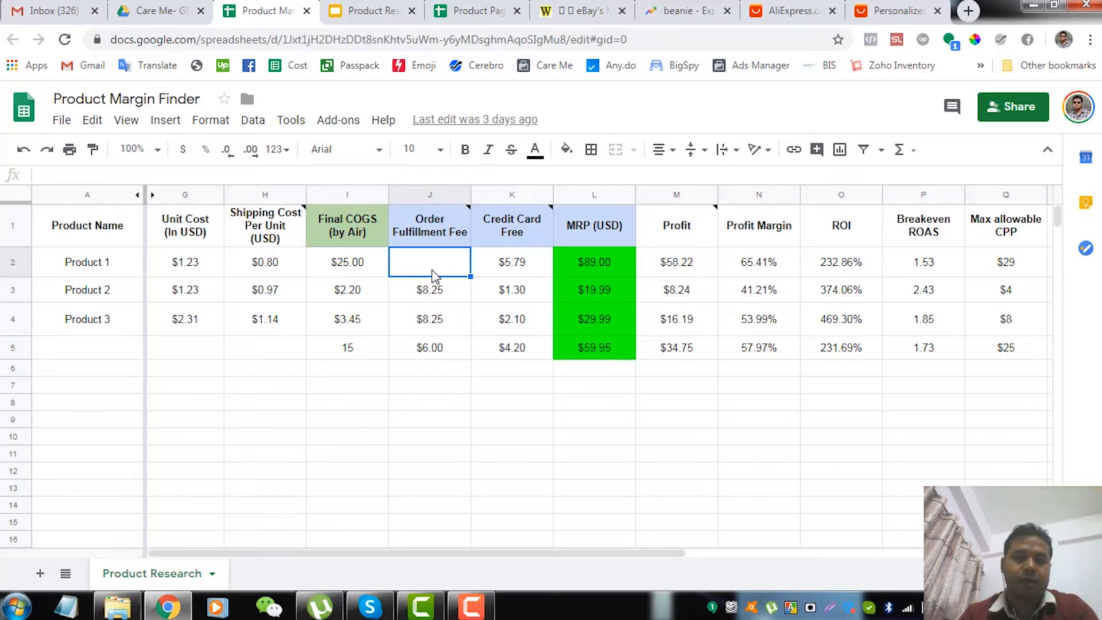
pyautogui.press('Right')
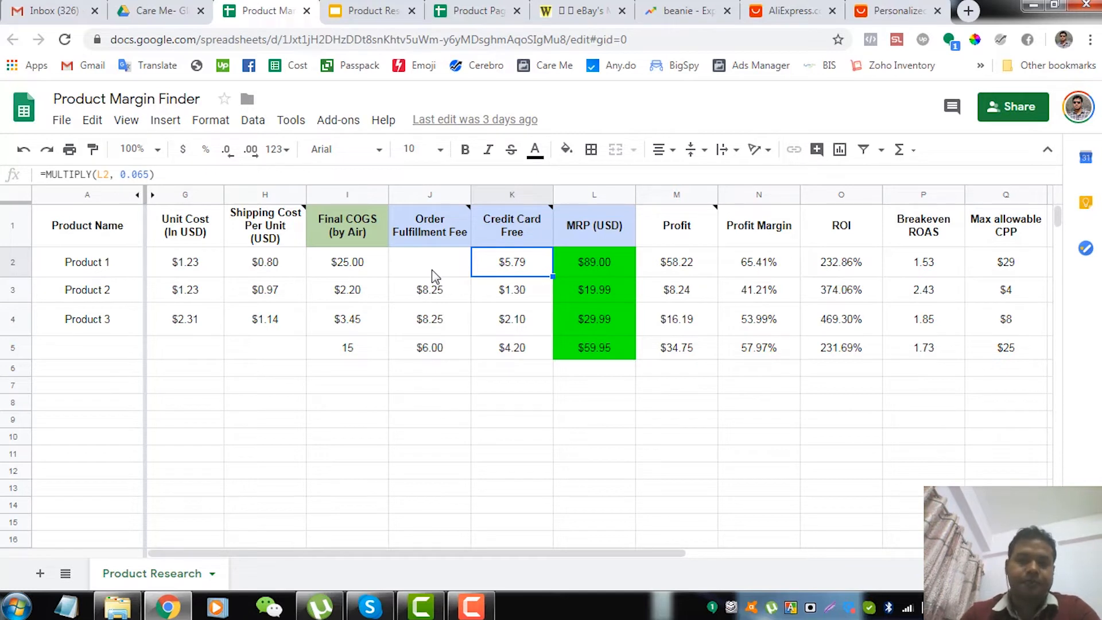
# Examine how Product 1's credit card fee formula in K2 depends on the MRP
pyautogui.click(434, 276)
pyautogui.press('Right')
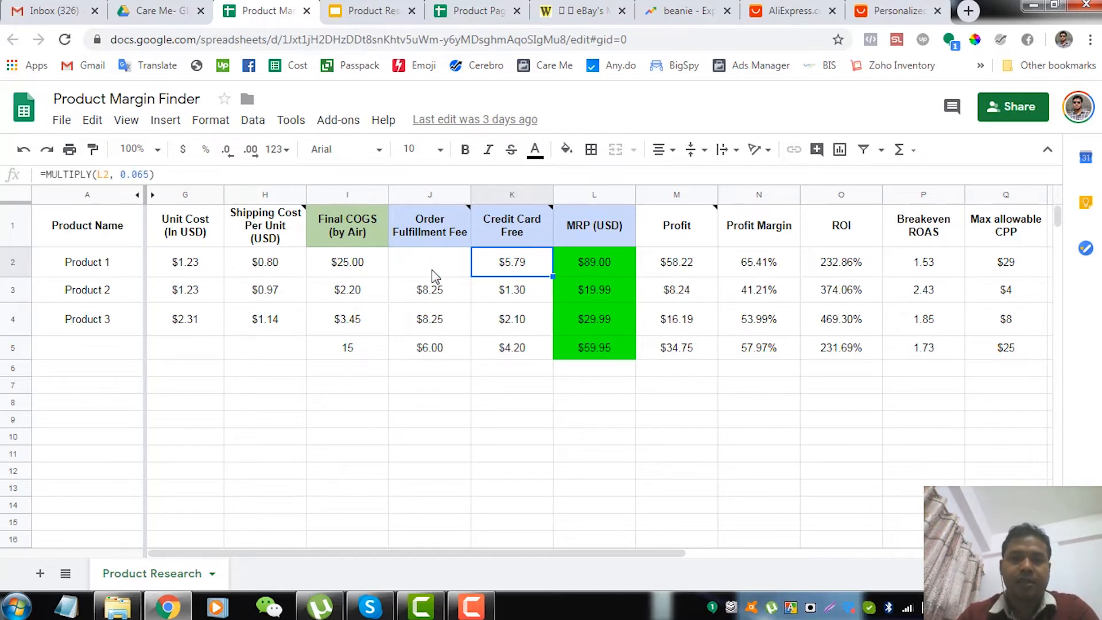
pyautogui.press('Right')
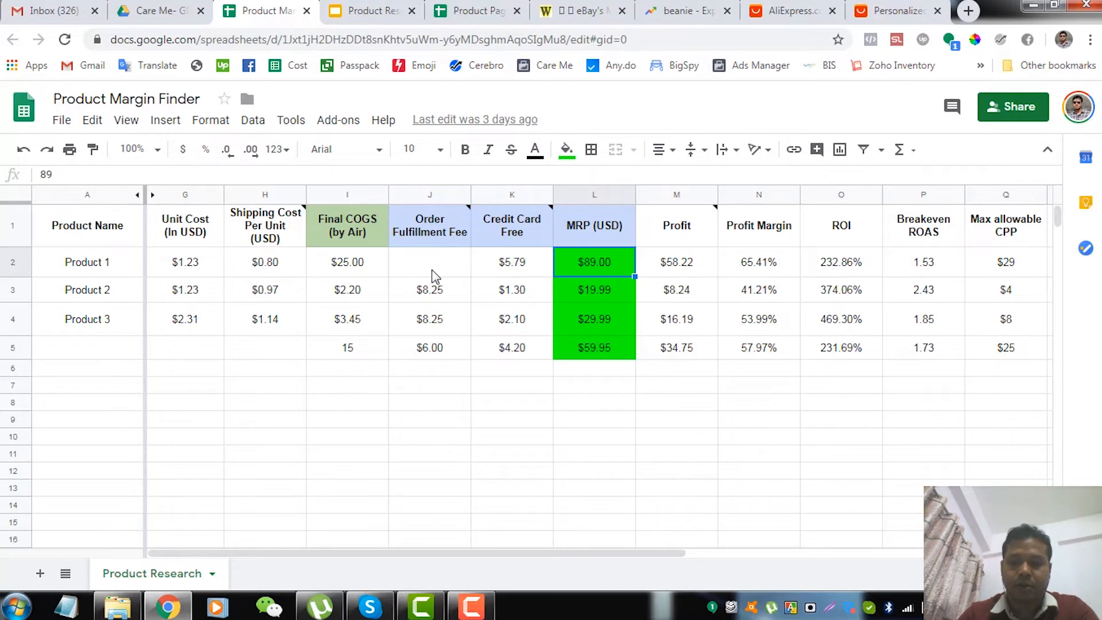
pyautogui.press('Left')
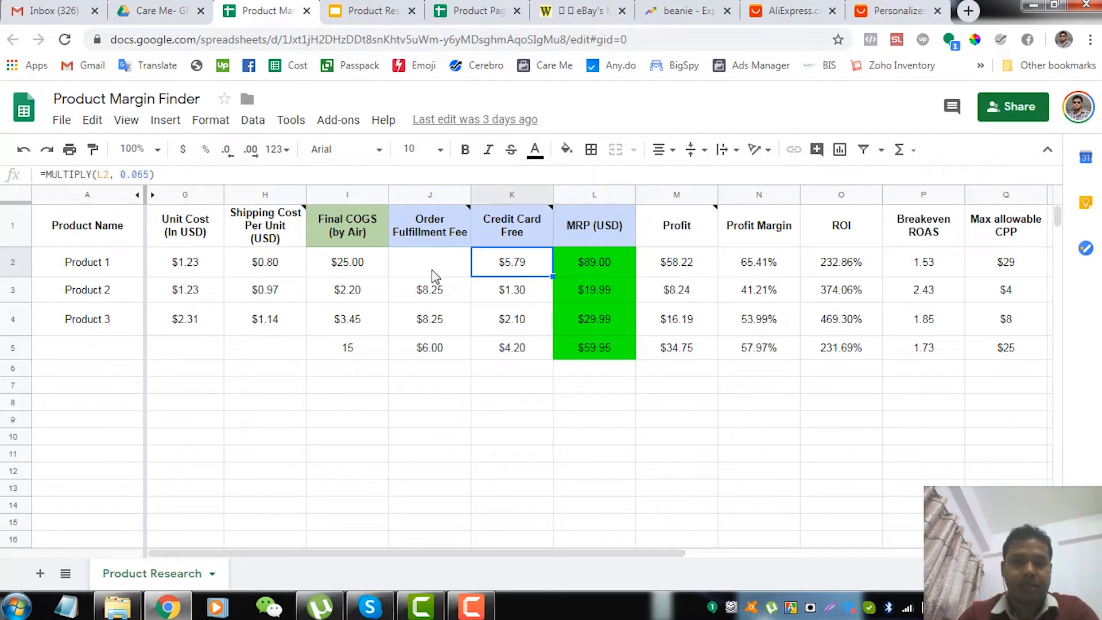
pyautogui.click(147, 174)
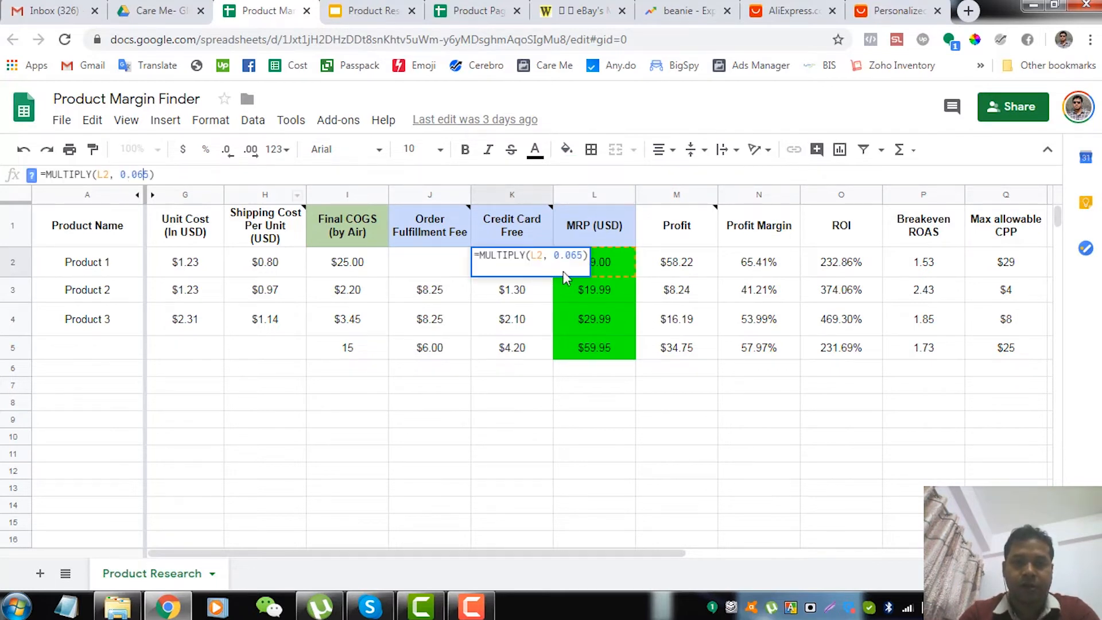
pyautogui.click(744, 370)
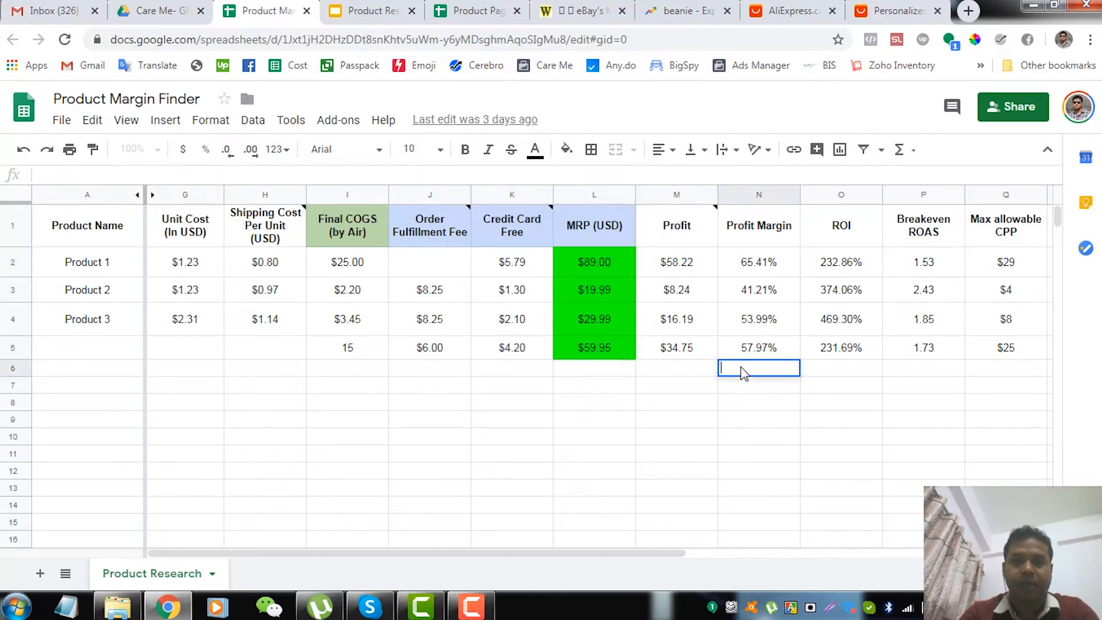
pyautogui.click(602, 267)
pyautogui.click(665, 327)
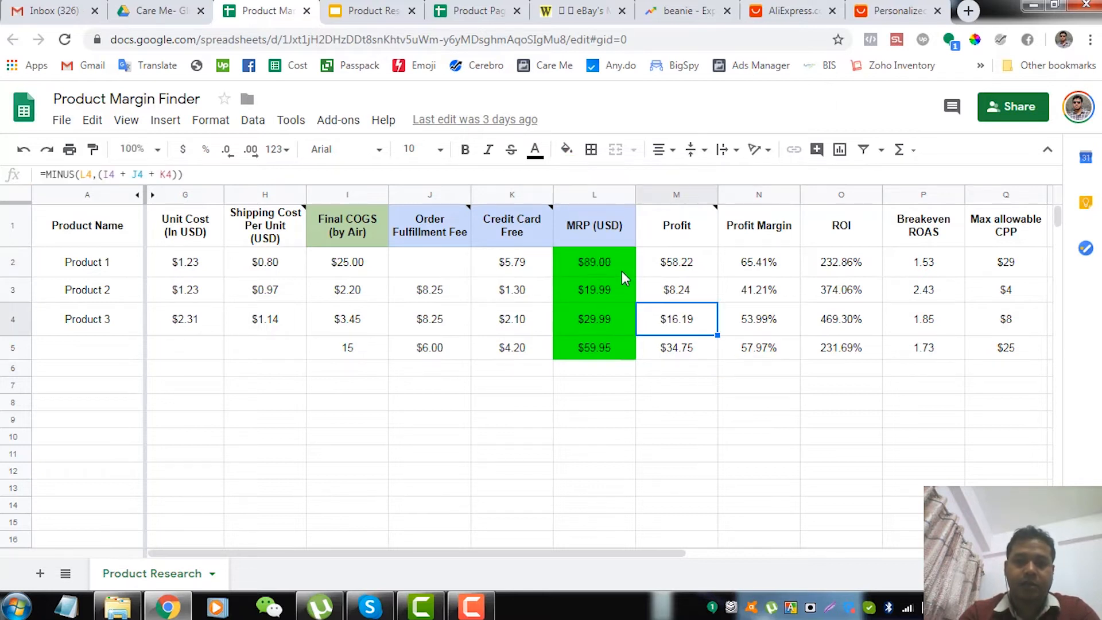
pyautogui.click(543, 272)
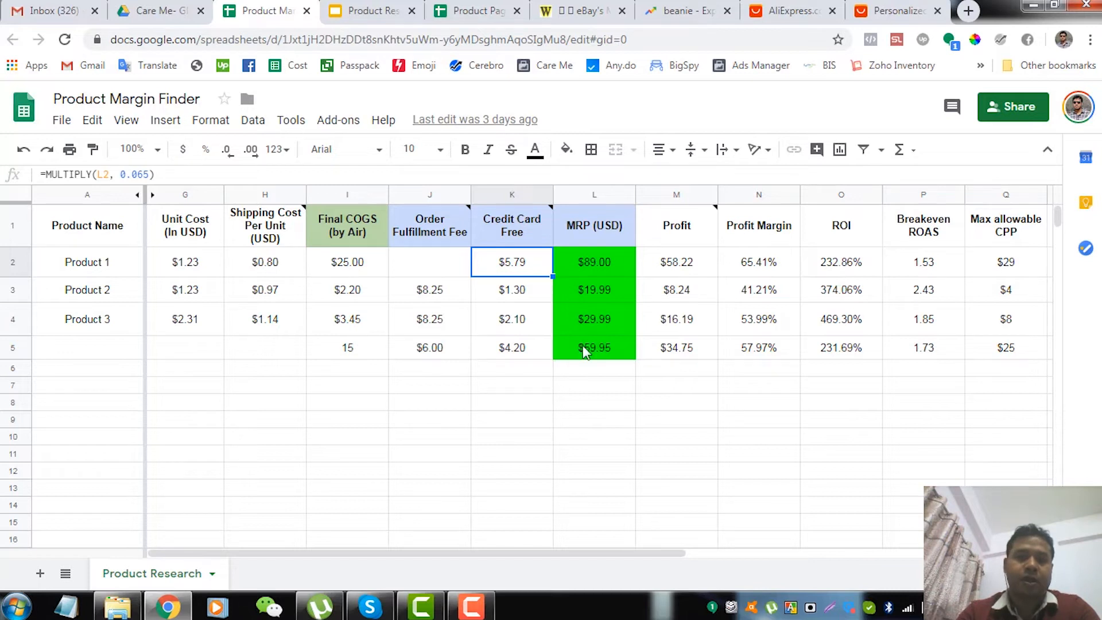
pyautogui.click(592, 390)
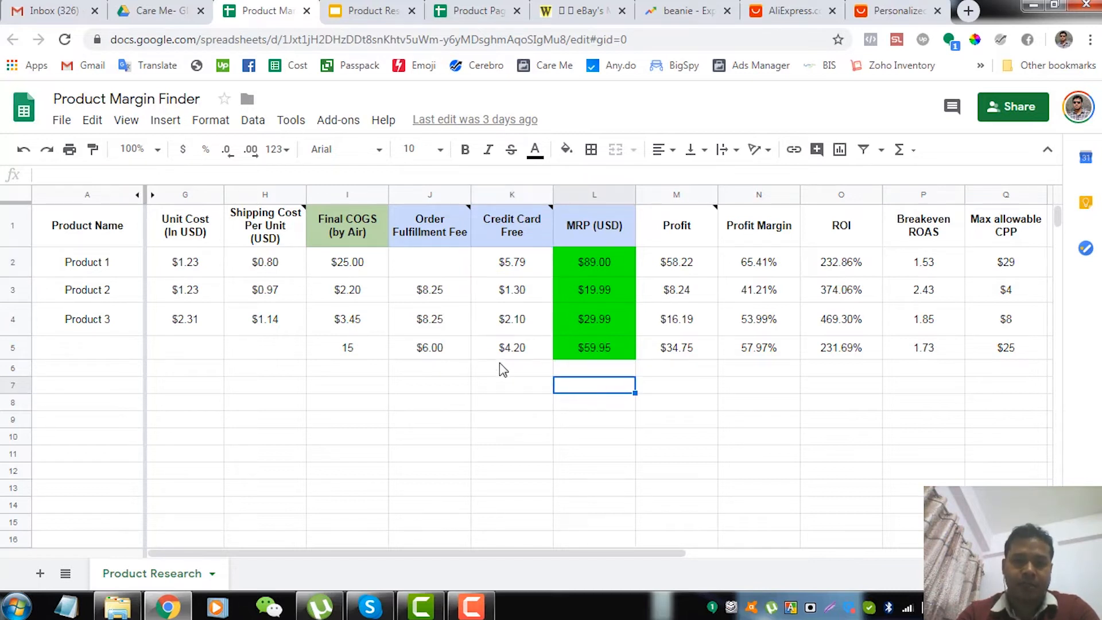
# Set Product 1's Final COGS (by Air) in I2 to 15
pyautogui.click(364, 274)
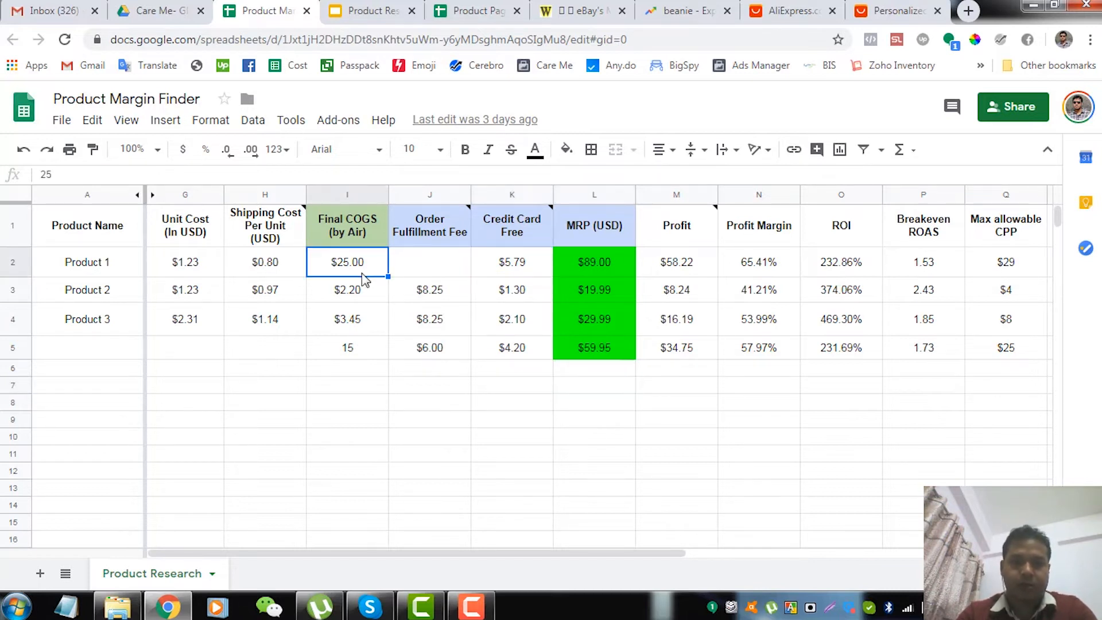
pyautogui.write('1')
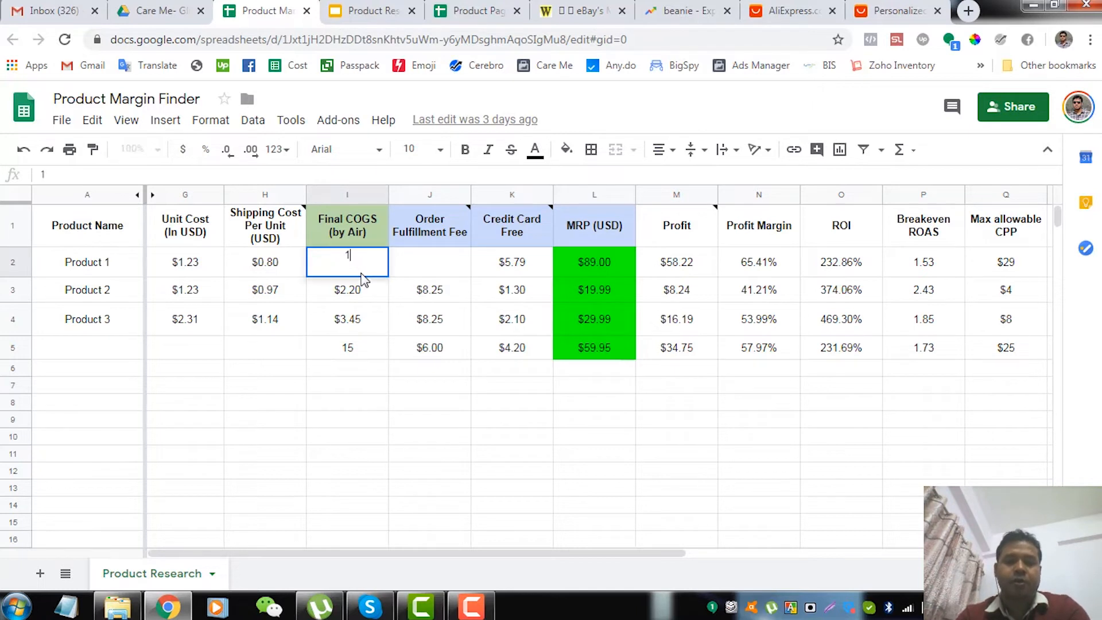
pyautogui.write('5')
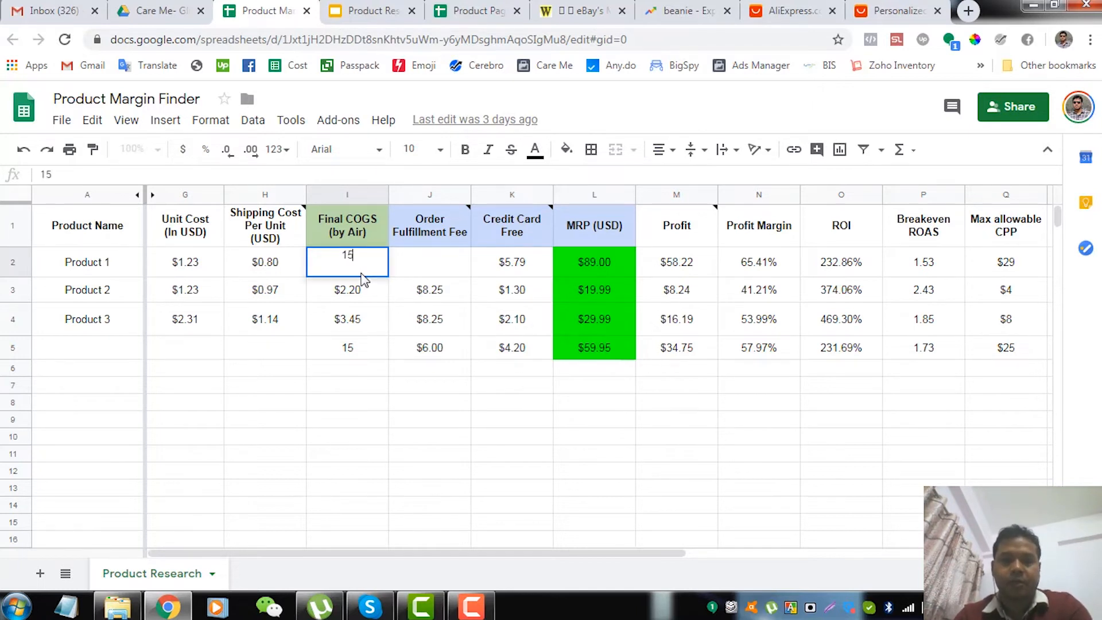
pyautogui.press('Tab')
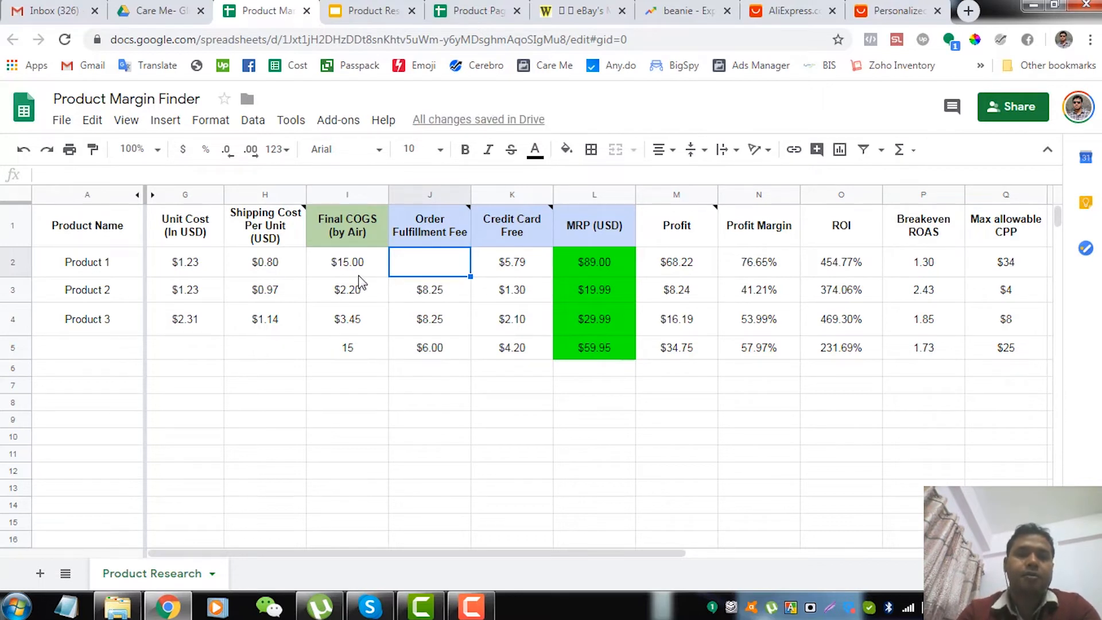
# Set Product 1's MRP (USD) in L2 to 40
pyautogui.click(365, 260)
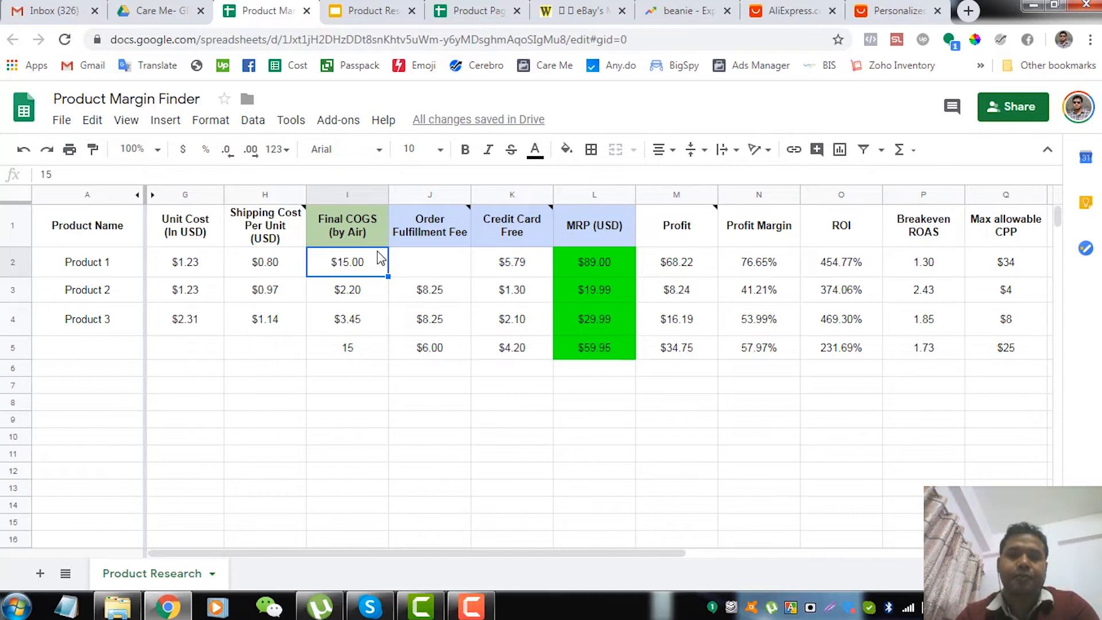
pyautogui.press('Right')
pyautogui.press('Right')
pyautogui.press('Right')
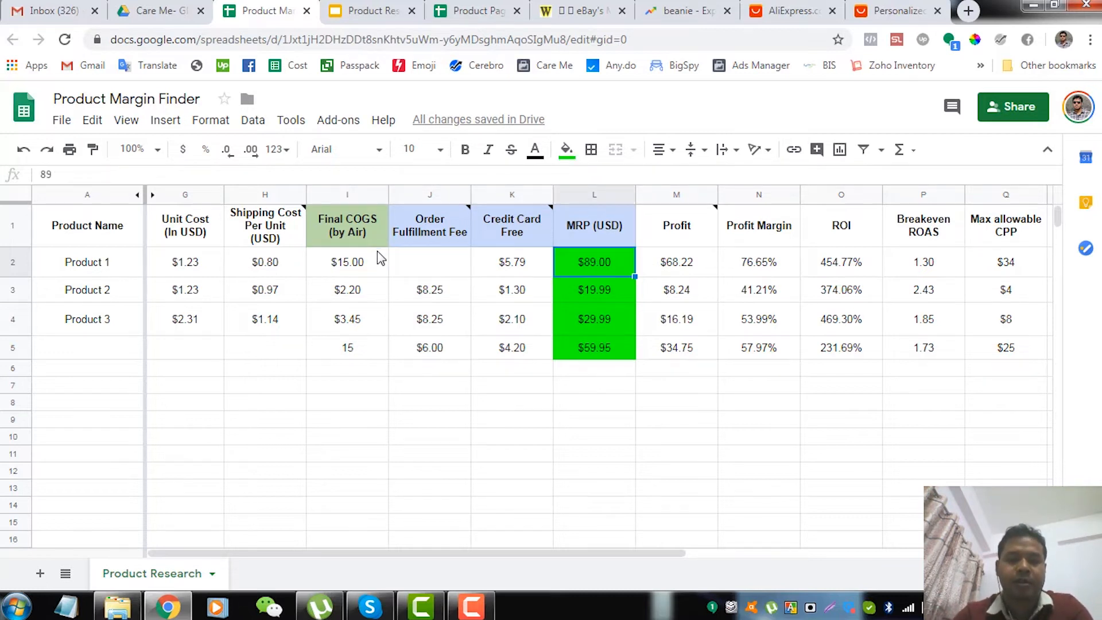
pyautogui.write('440')
pyautogui.press('BackSpace')
pyautogui.press('BackSpace')
pyautogui.press('BackSpace')
pyautogui.write('40')
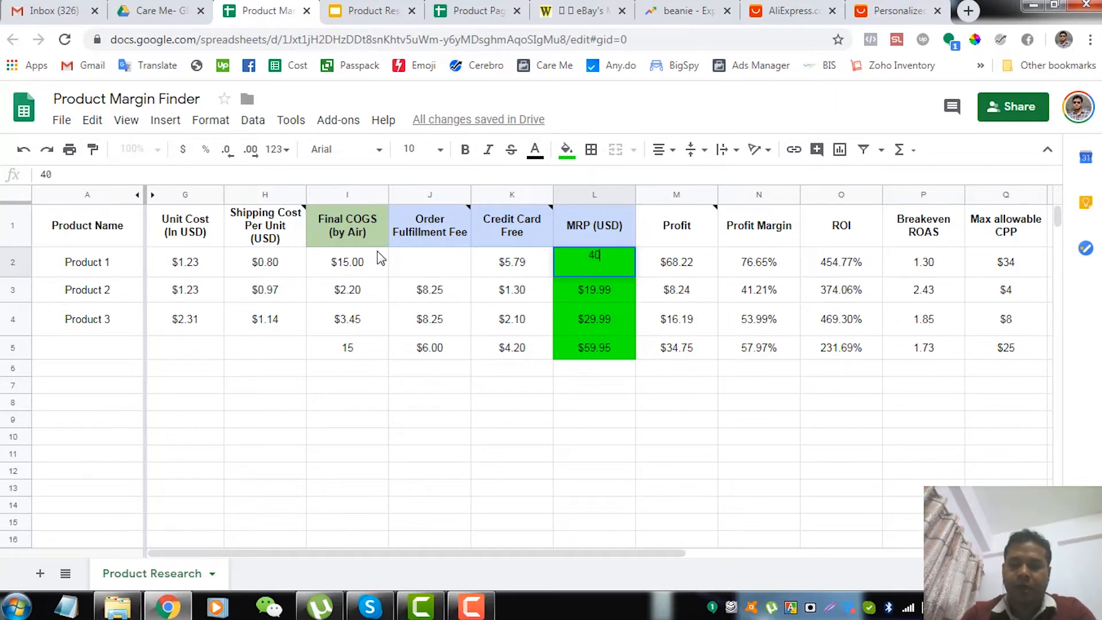
pyautogui.press('Return')
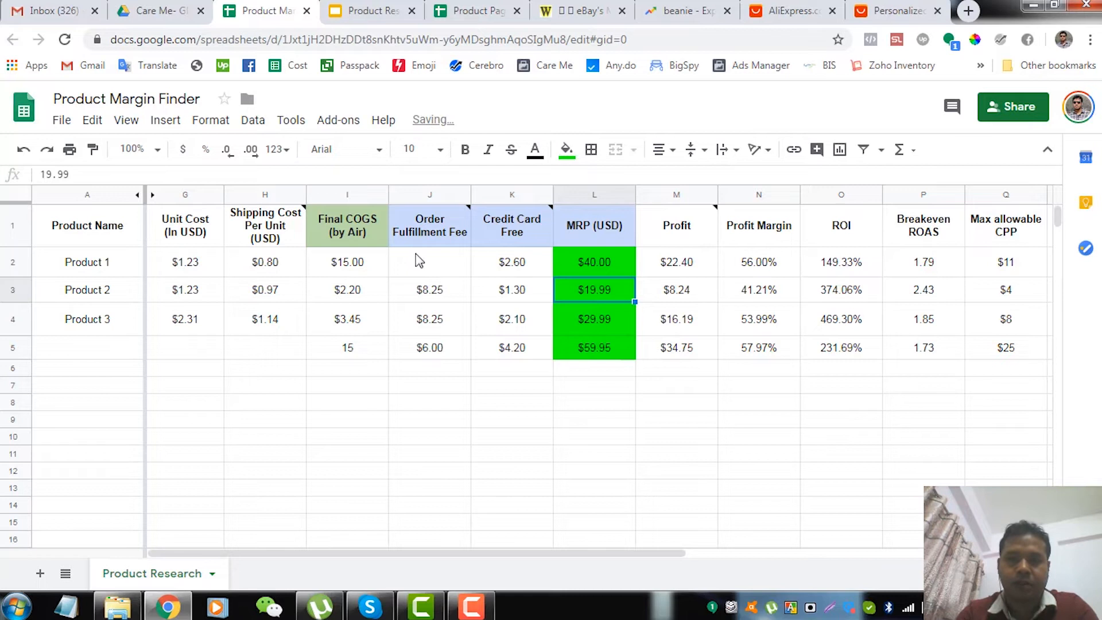
# Examine Product 1's recalculated credit card fee, Profit and Profit Margin with their formulas
pyautogui.press('Up')
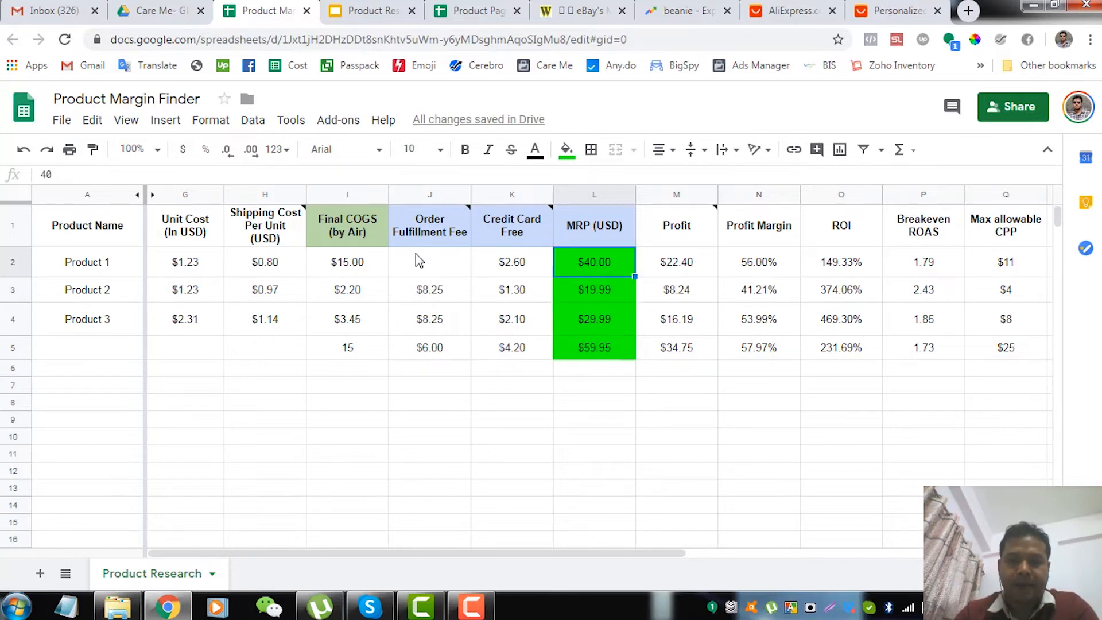
pyautogui.press('Right')
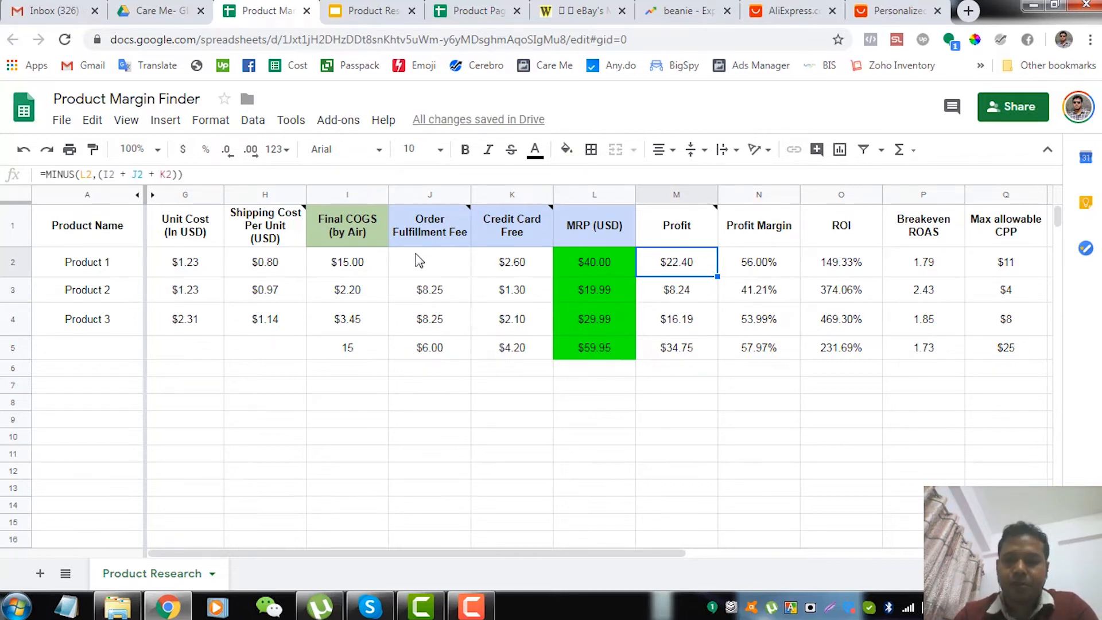
pyautogui.press('Left')
pyautogui.press('Left')
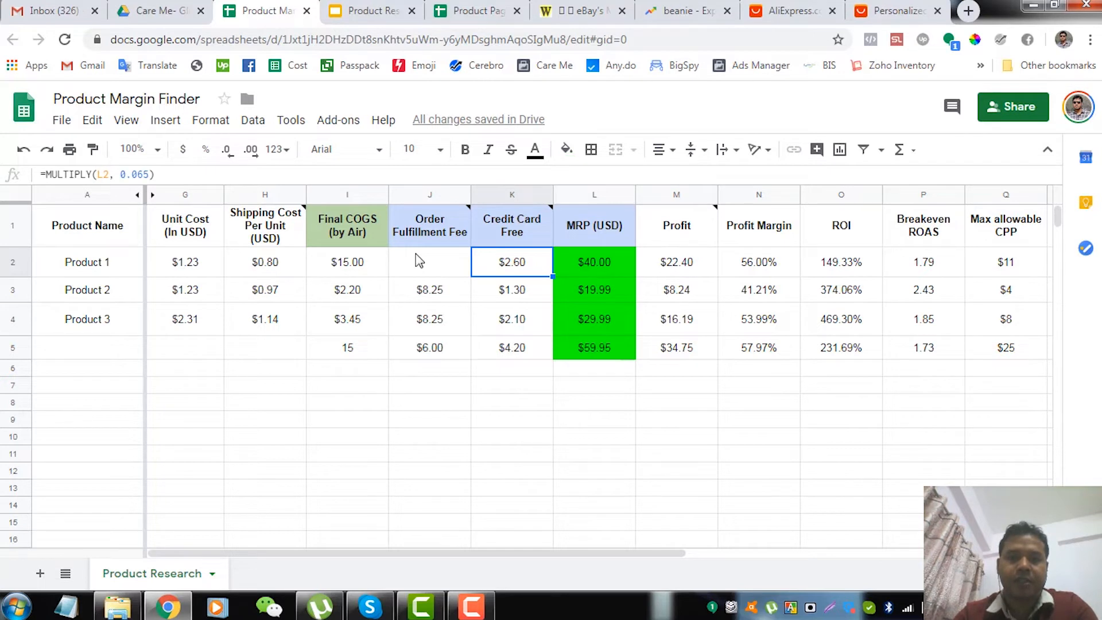
pyautogui.press('Right')
pyautogui.press('Right')
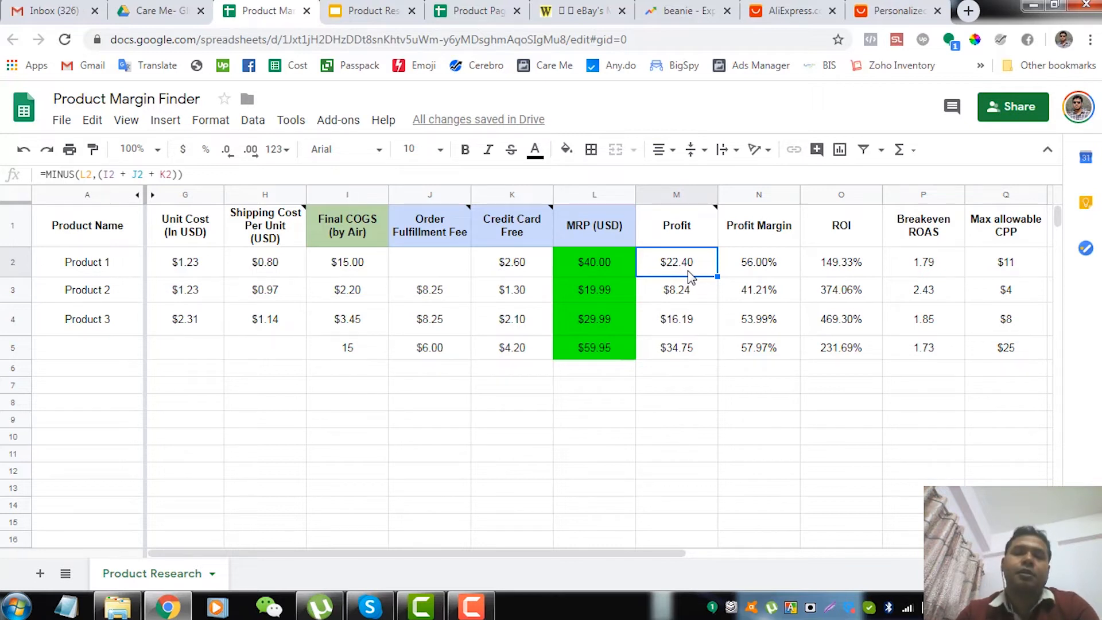
pyautogui.press('Right')
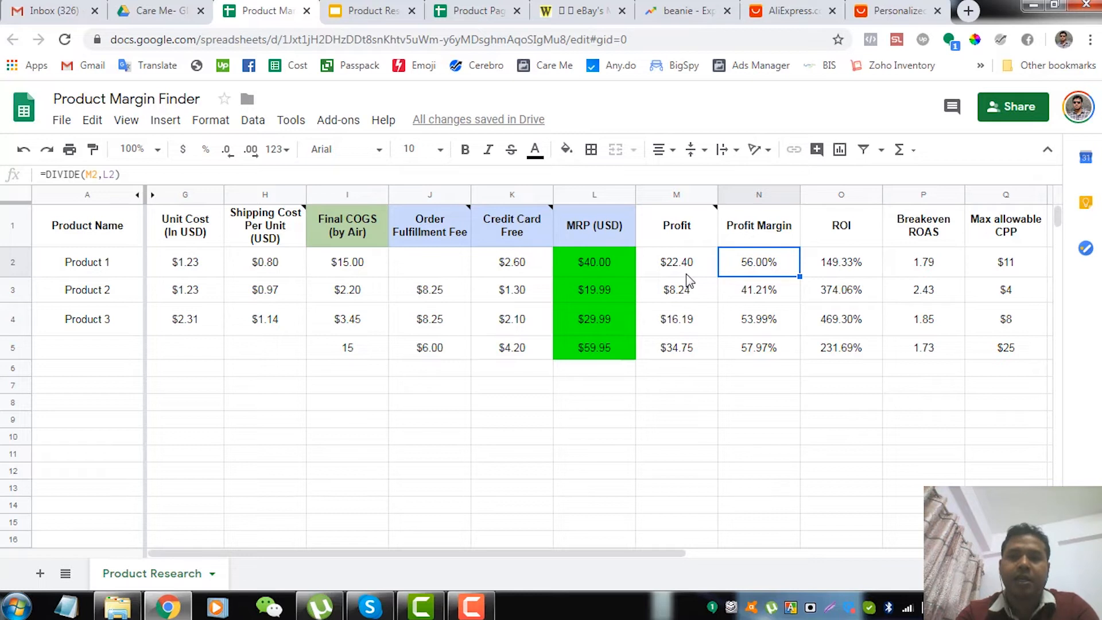
pyautogui.press('Left')
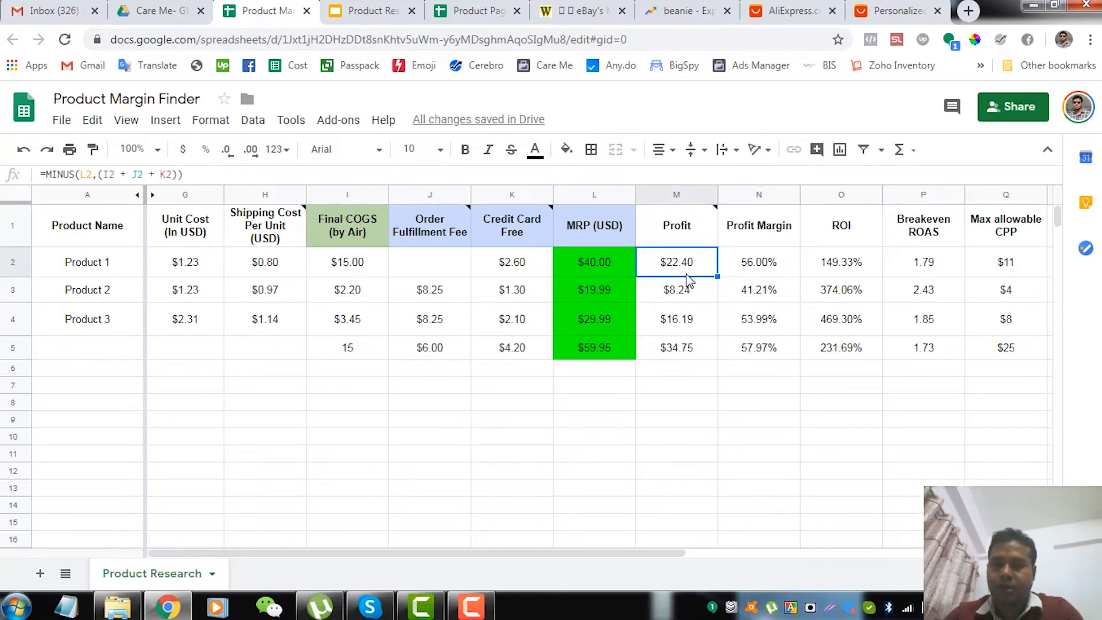
pyautogui.press('Right')
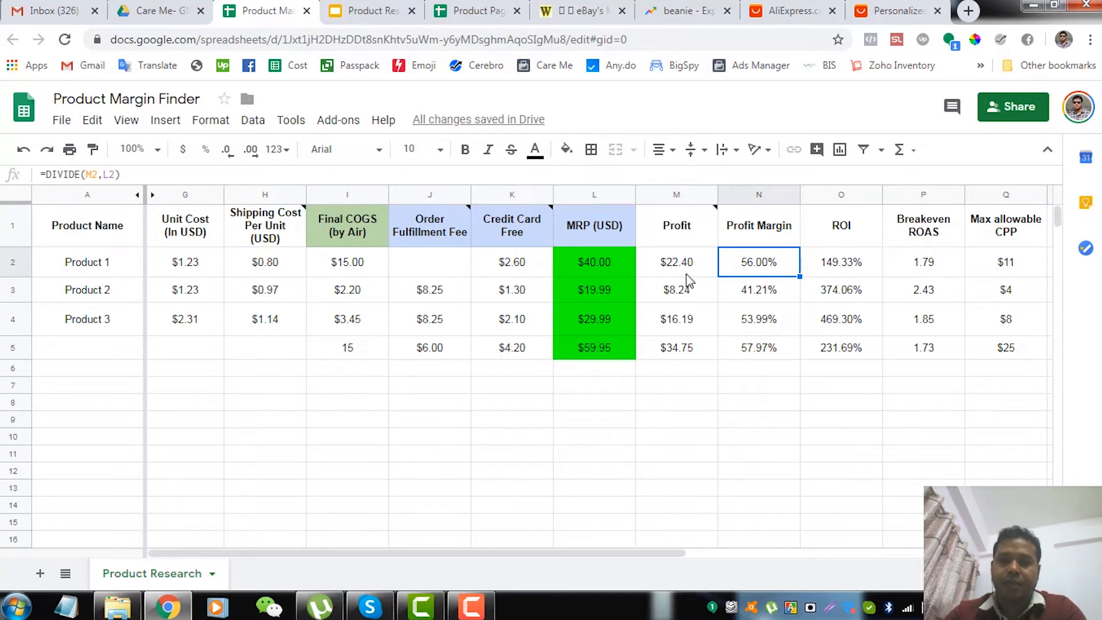
# Review Product 1's ROI, Breakeven ROAS, Max allowable CPP and the profit and margin after CPP
pyautogui.press('Right')
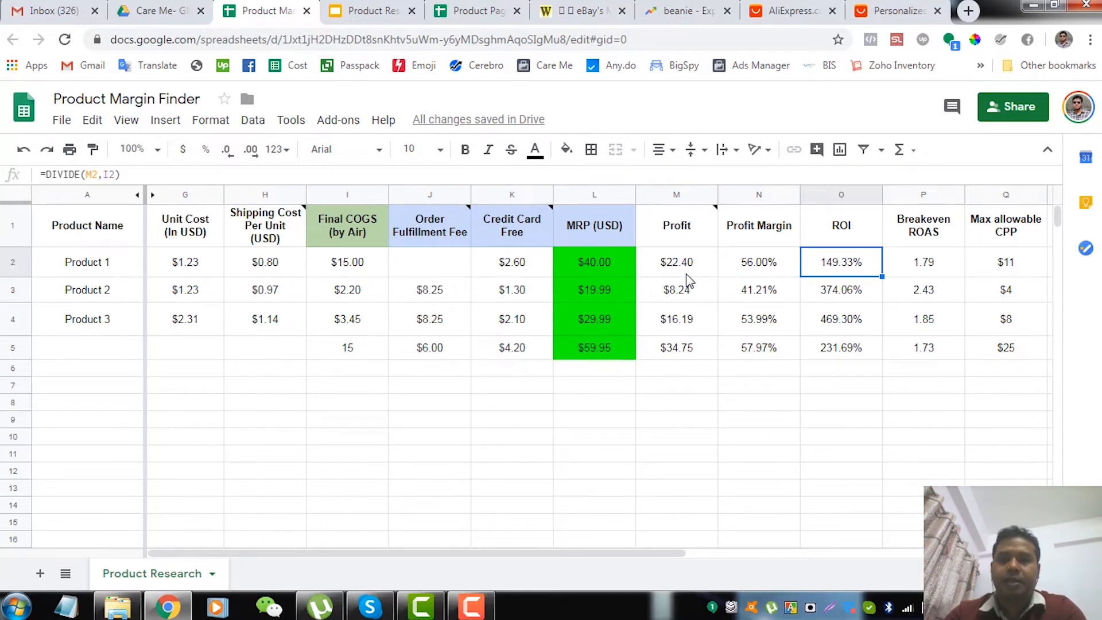
pyautogui.press('Right')
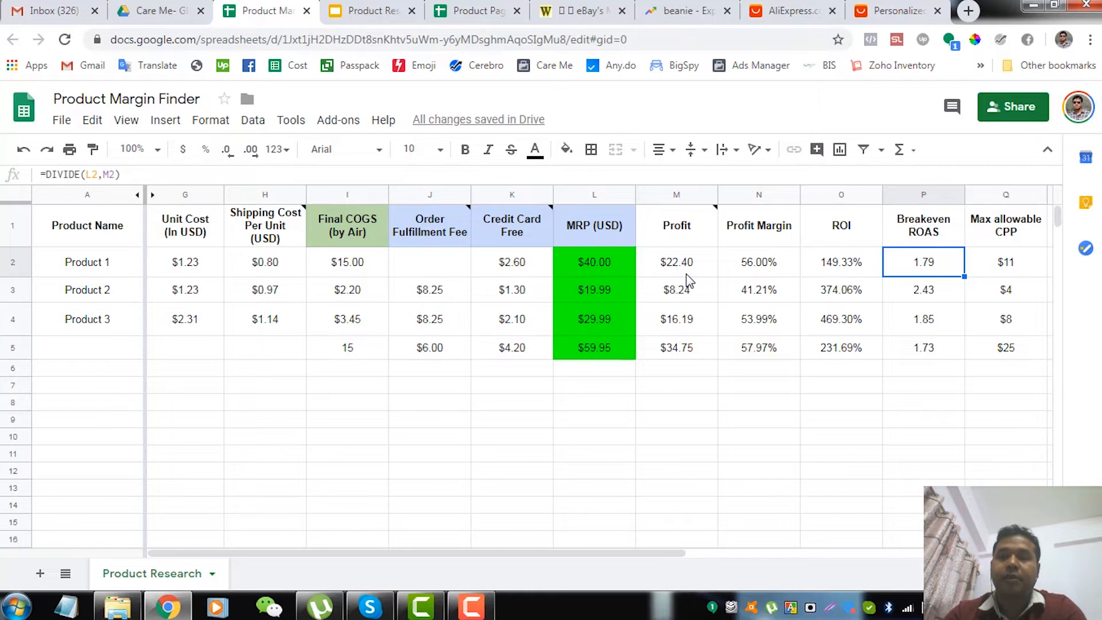
pyautogui.press('Right')
pyautogui.press('Right')
pyautogui.press('Right')
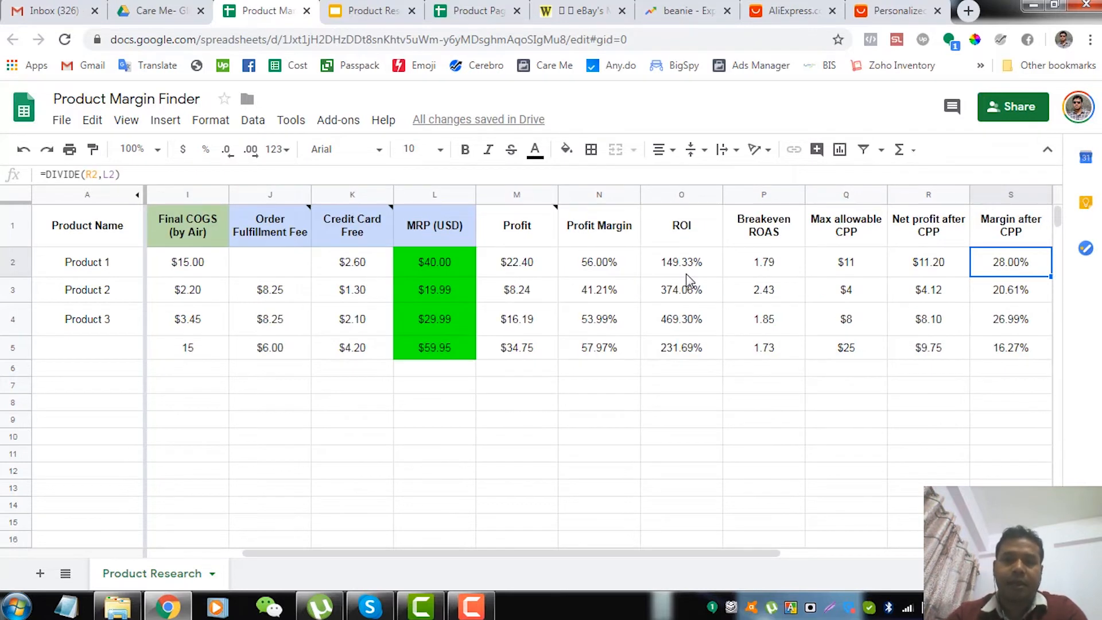
pyautogui.doubleClick(850, 267)
pyautogui.click(839, 385)
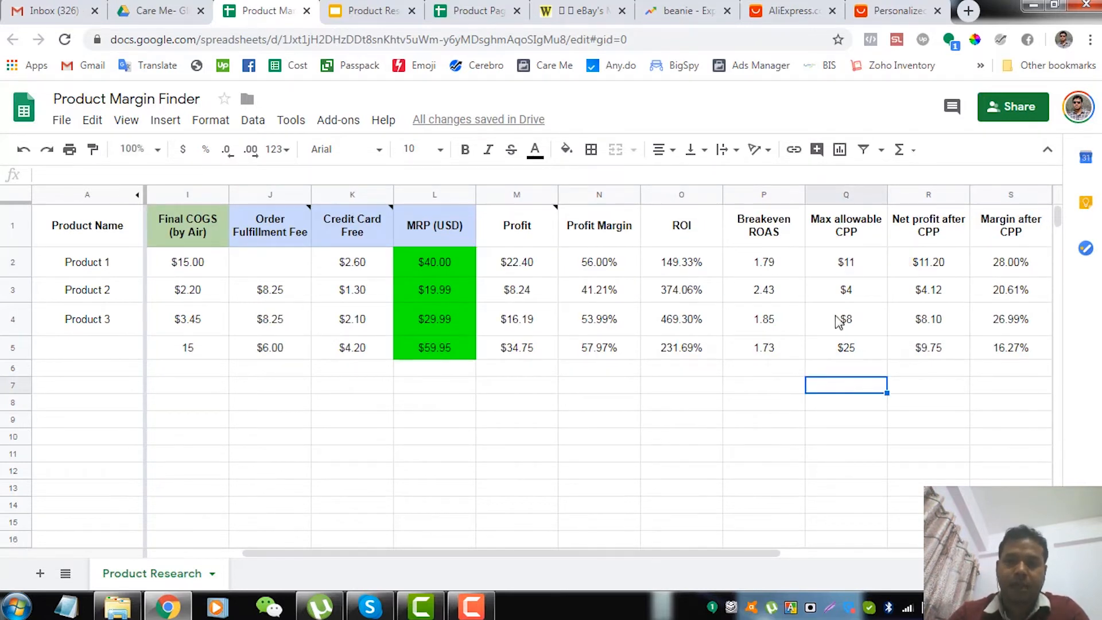
pyautogui.click(852, 265)
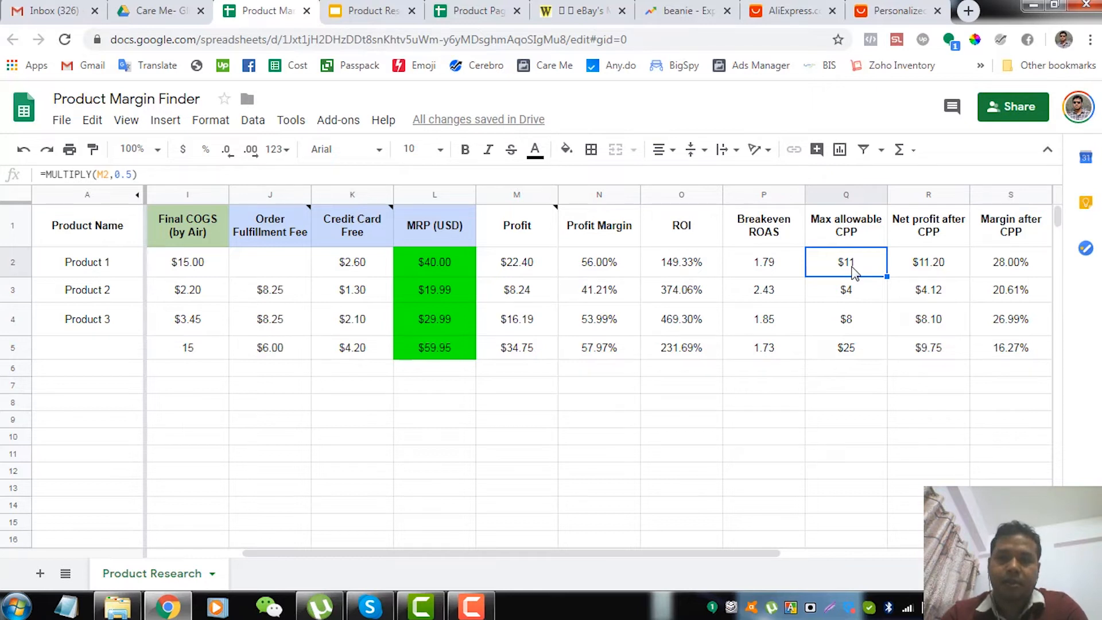
# Examine Product 1's Profit and Profit Margin formulas in M2 and N2 against its MRP
pyautogui.press('Left')
pyautogui.press('Left')
pyautogui.press('Left')
pyautogui.press('Left')
pyautogui.press('Left')
pyautogui.press('Left')
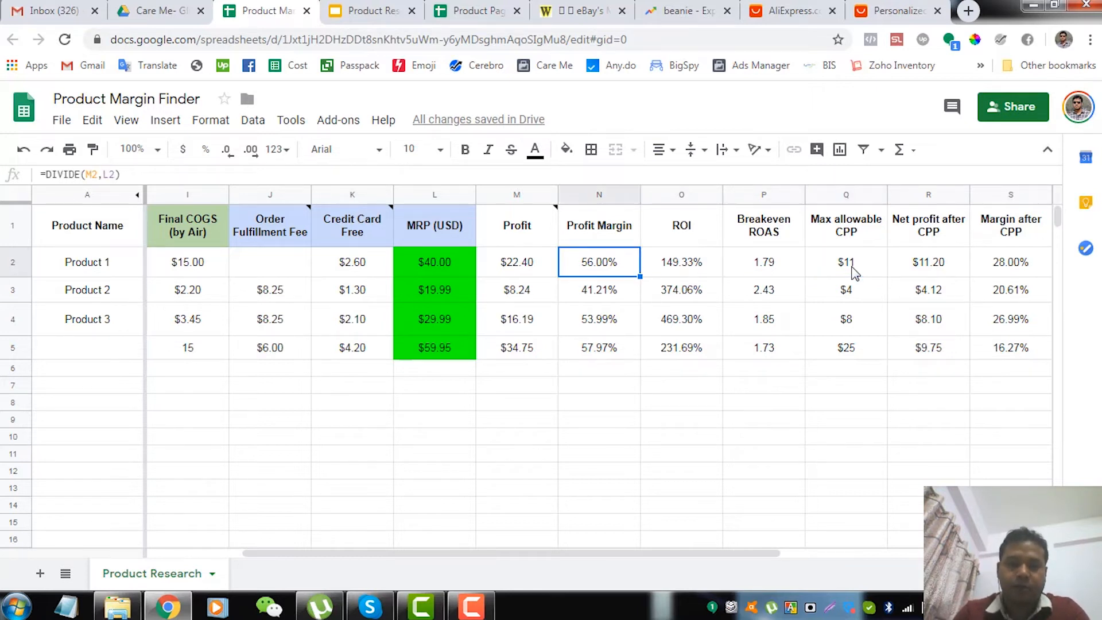
pyautogui.press('Right')
pyautogui.press('Right')
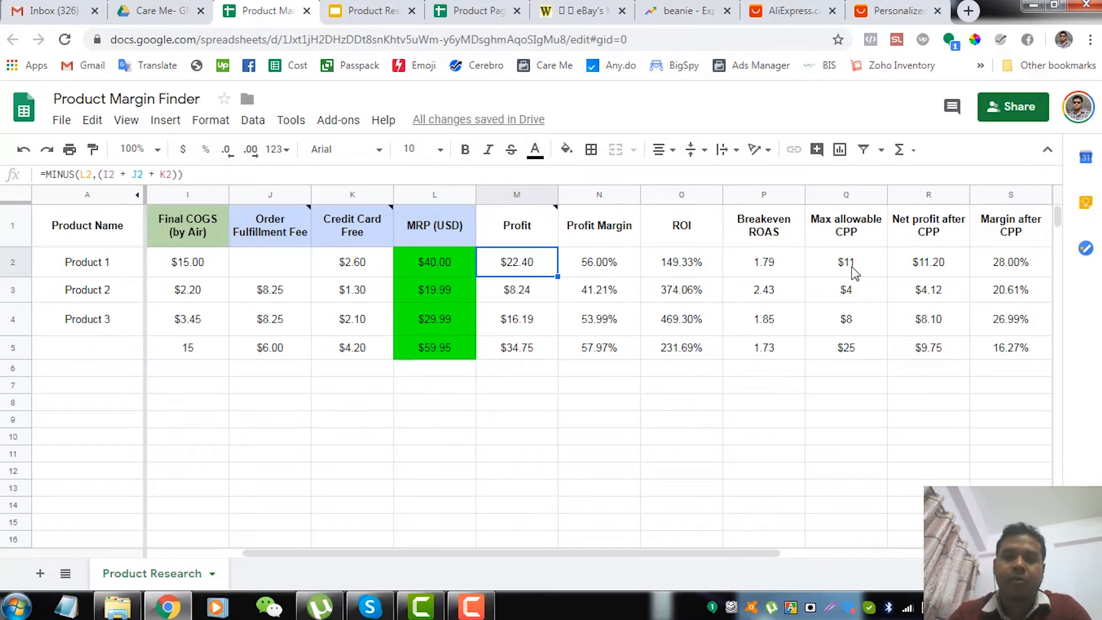
pyautogui.press('Left')
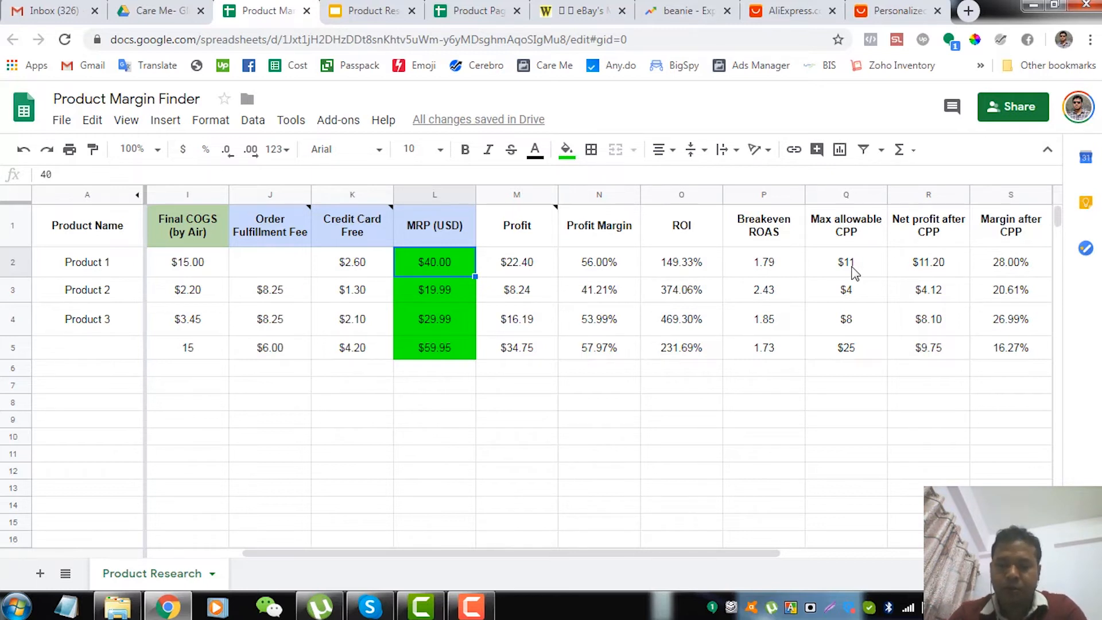
pyautogui.press('Right')
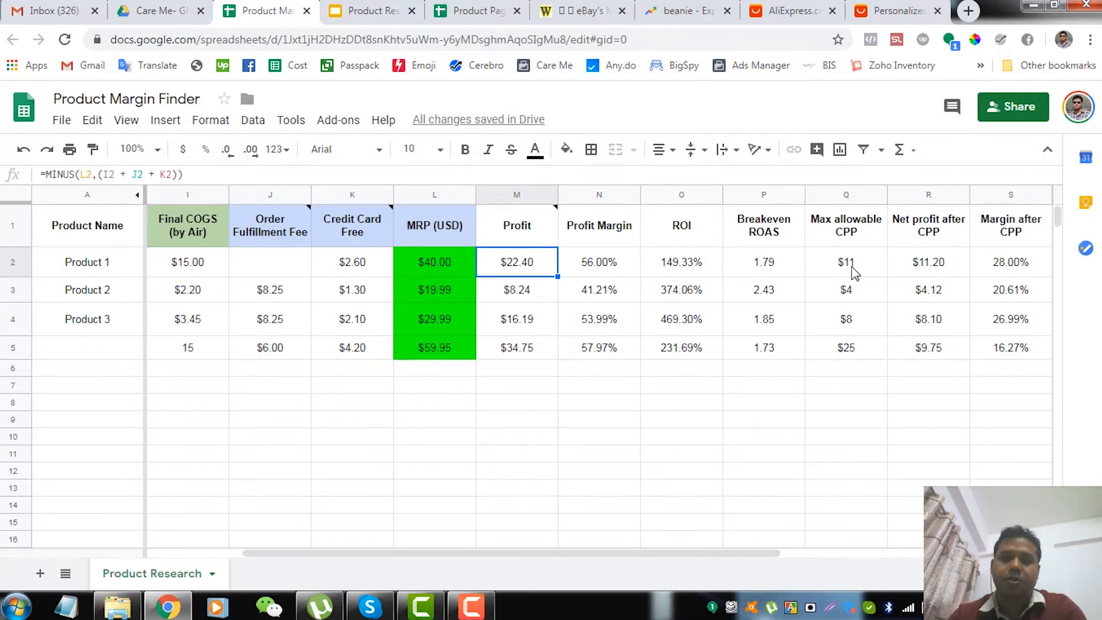
pyautogui.press('Right')
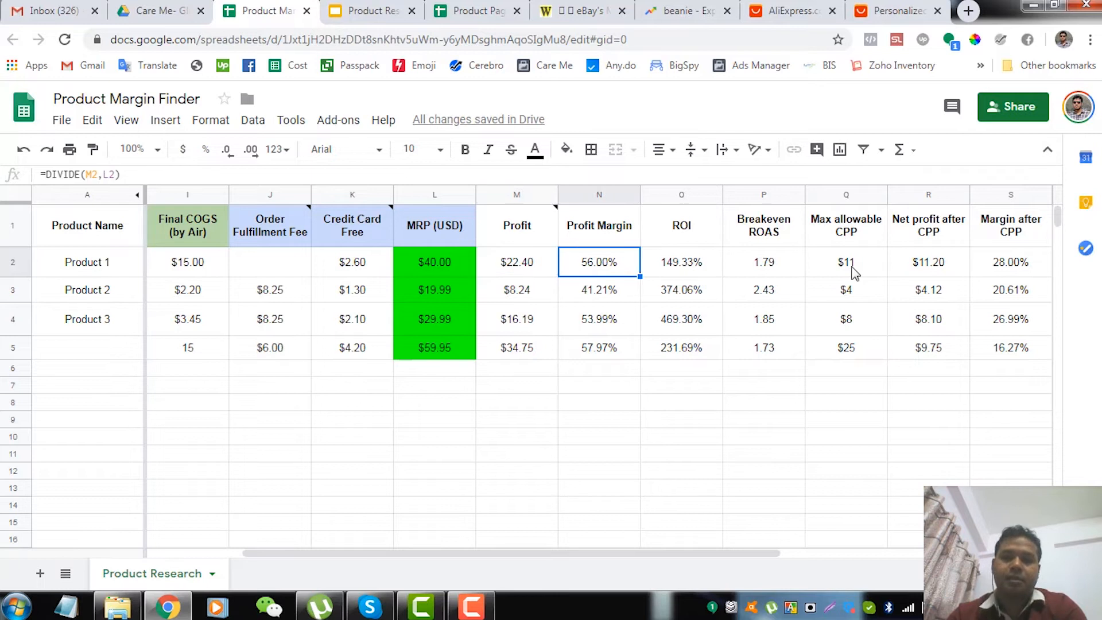
# Set Product 1's MRP (USD) in L2 to 60
pyautogui.press('Left')
pyautogui.press('Left')
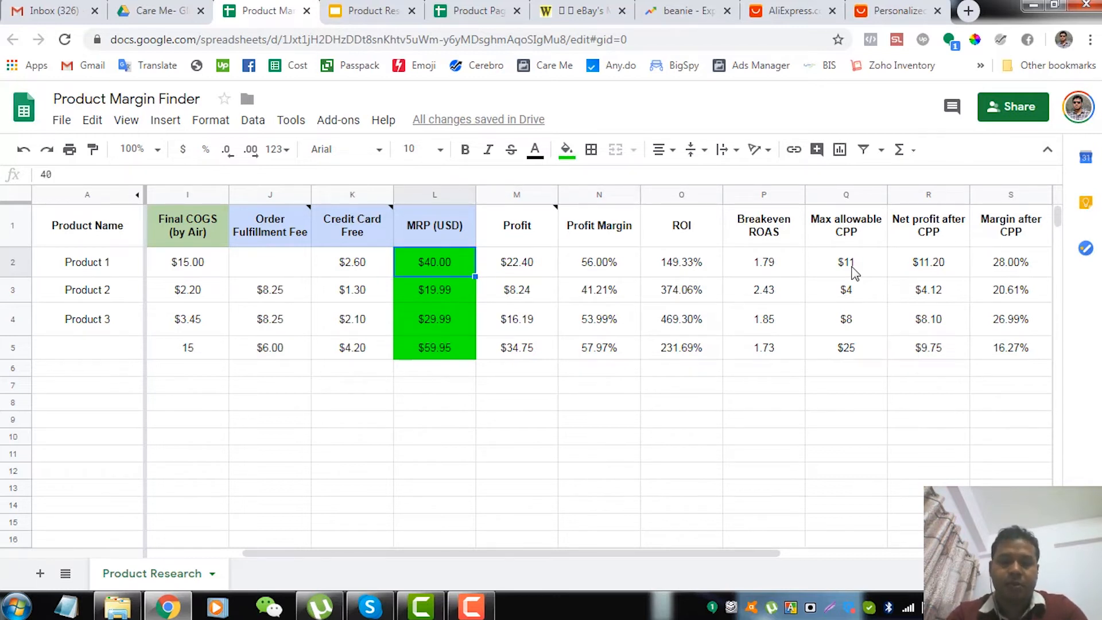
pyautogui.write('60')
pyautogui.press('Tab')
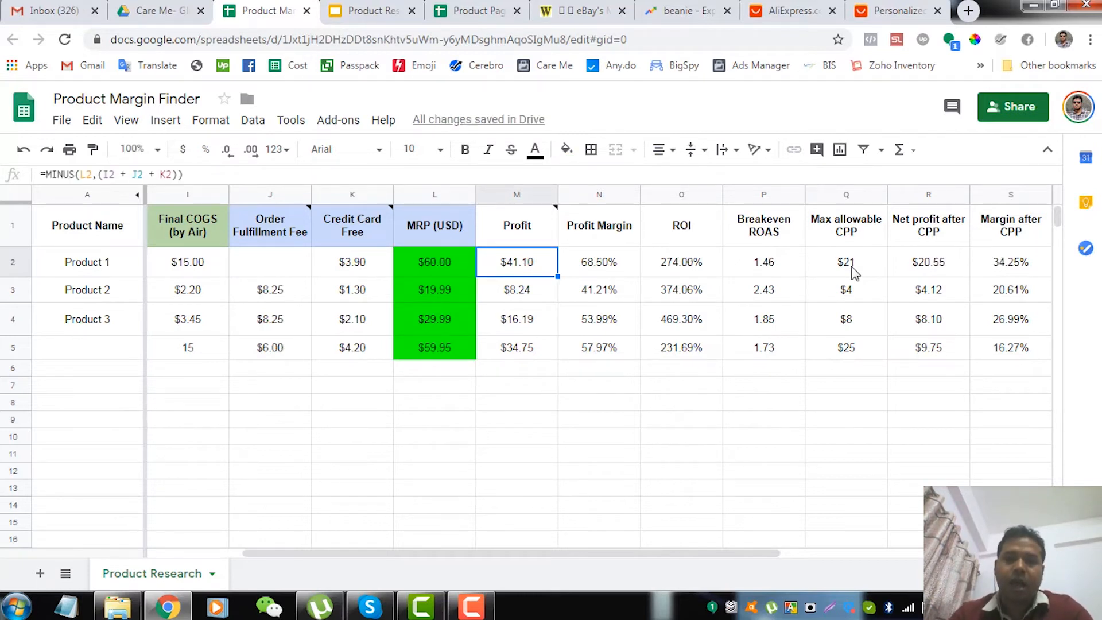
# Review Product 1's recalculated Profit, Profit Margin, ROI and Breakeven ROAS for the new MRP
pyautogui.press('Left')
pyautogui.press('Right')
pyautogui.press('Right')
pyautogui.press('Right')
pyautogui.press('Right')
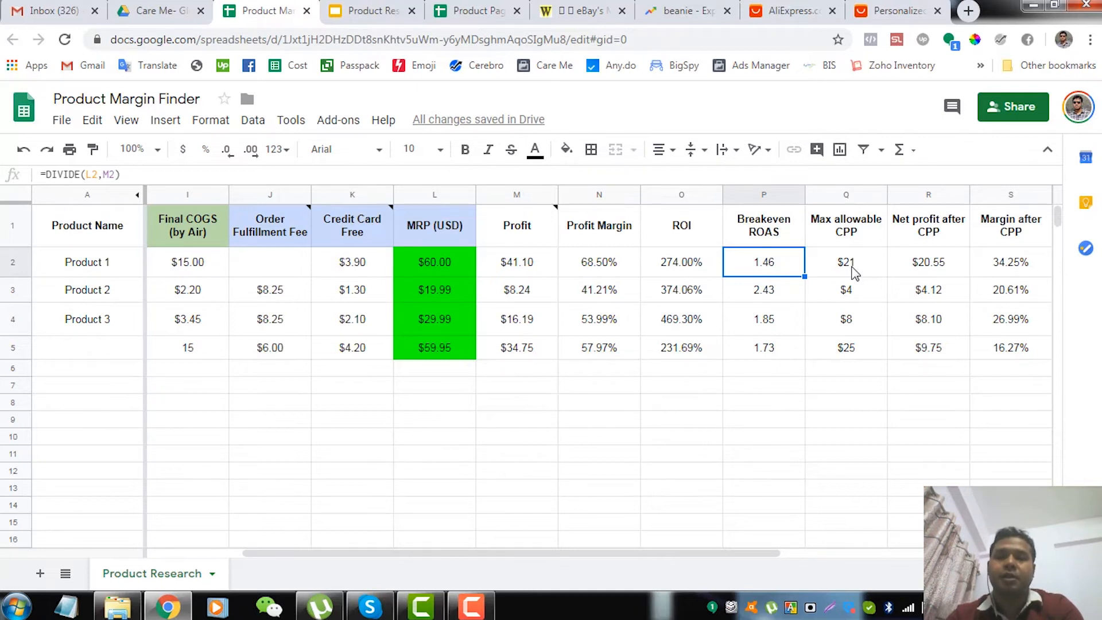
pyautogui.press('Left')
pyautogui.press('Right')
pyautogui.press('Left')
pyautogui.press('Left')
pyautogui.press('Left')
pyautogui.press('Right')
pyautogui.press('Right')
pyautogui.press('Right')
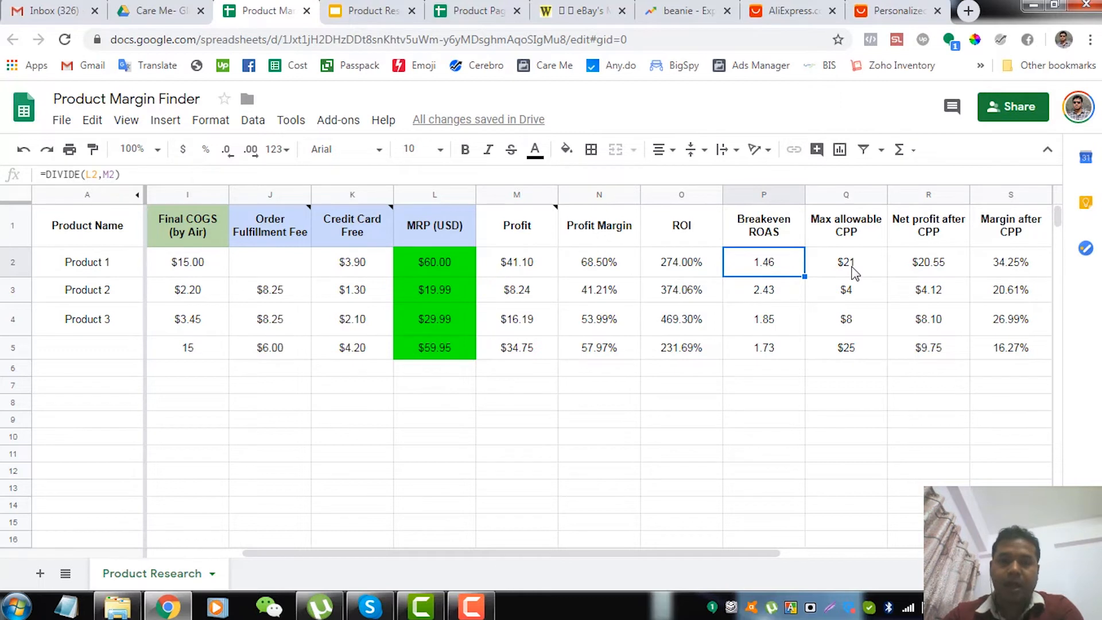
# Inspect the Profit formula in M2 and compare it with Product 1's Profit Margin and ROI
pyautogui.rightClick(854, 271)
pyautogui.click(553, 406)
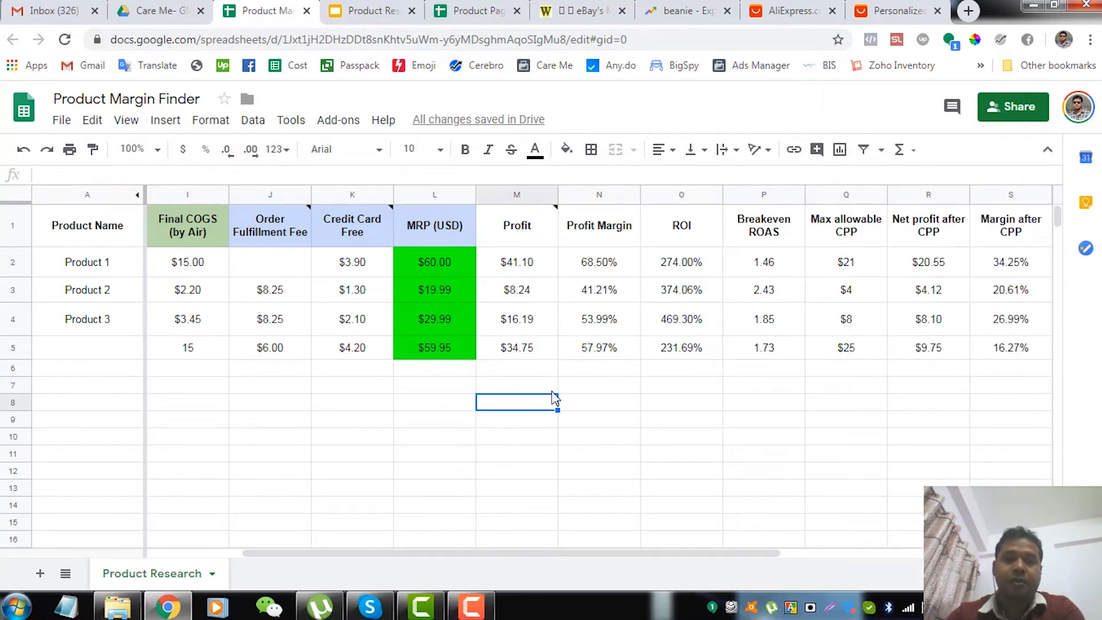
pyautogui.doubleClick(535, 275)
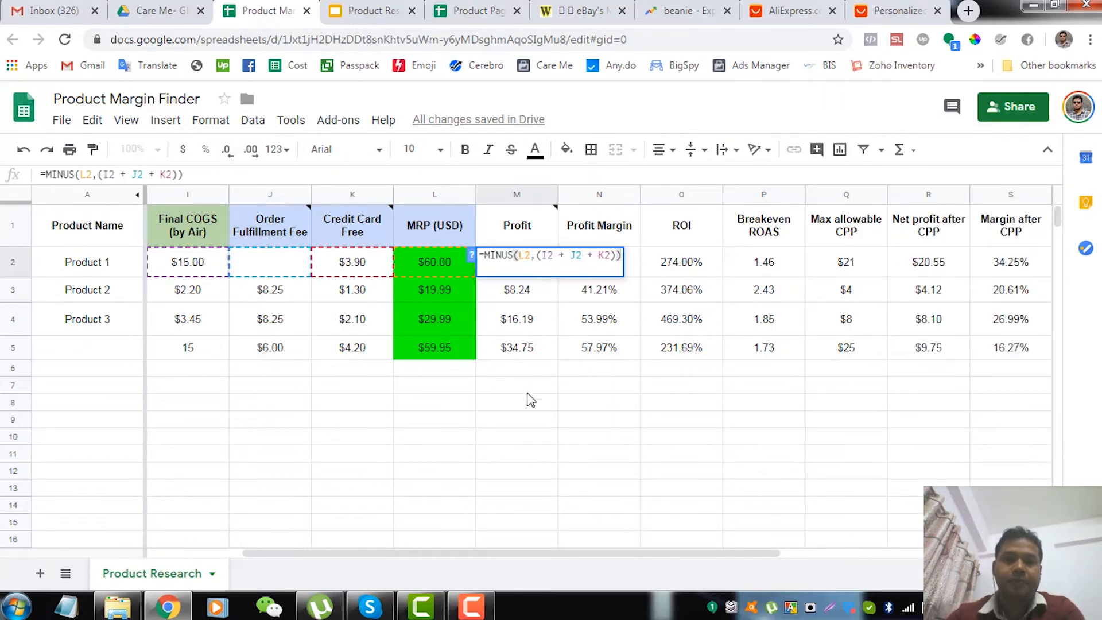
pyautogui.doubleClick(530, 396)
pyautogui.click(531, 270)
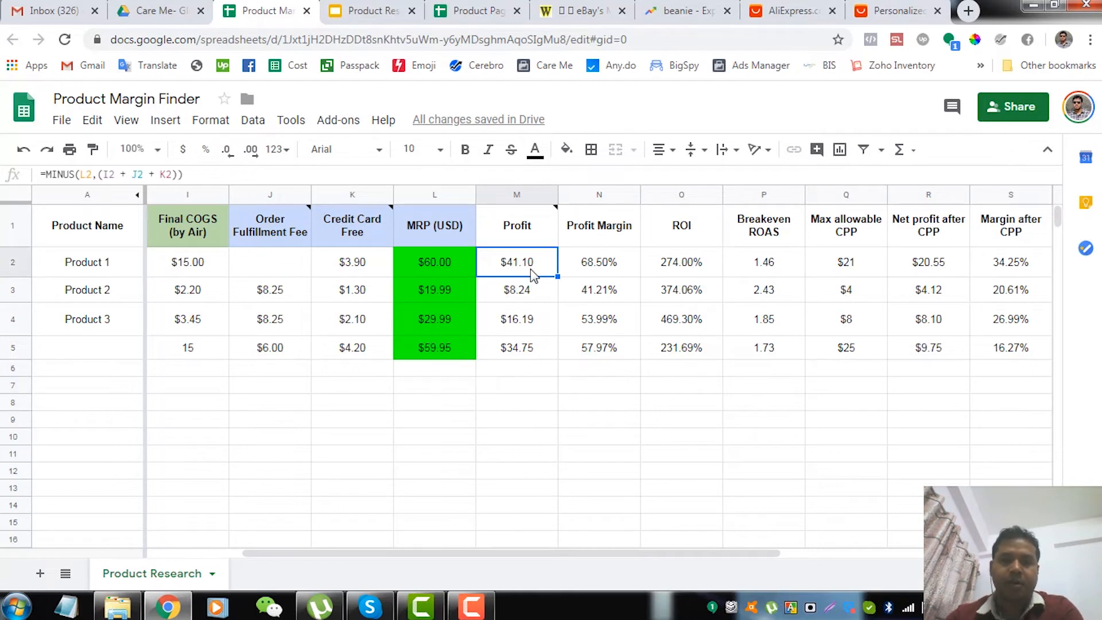
pyautogui.press('Right')
pyautogui.press('Right')
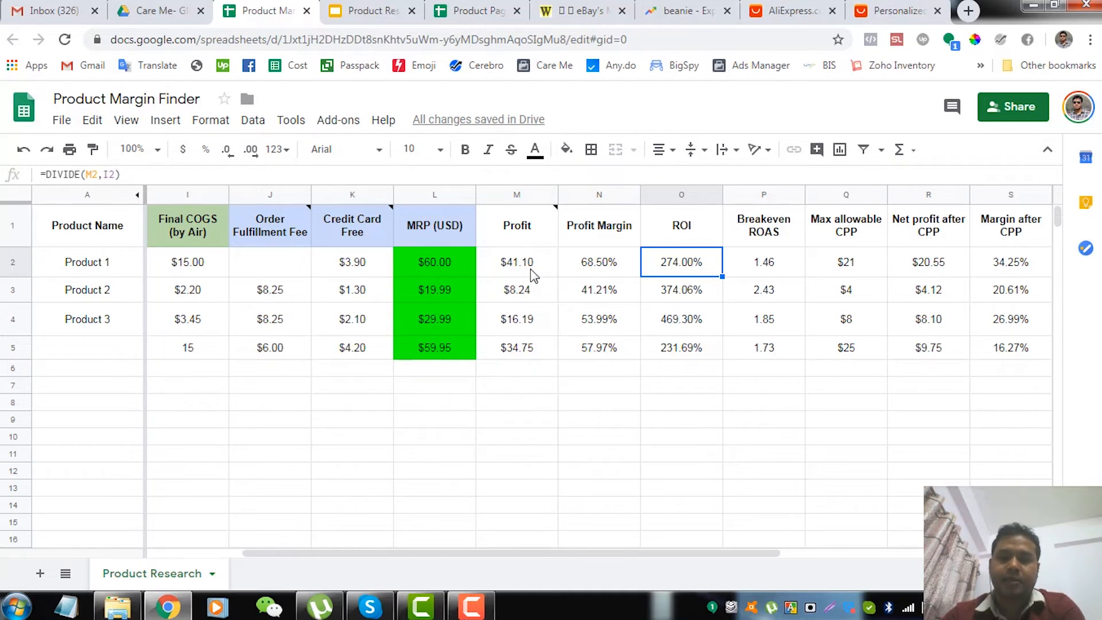
pyautogui.press('Left')
pyautogui.press('Left')
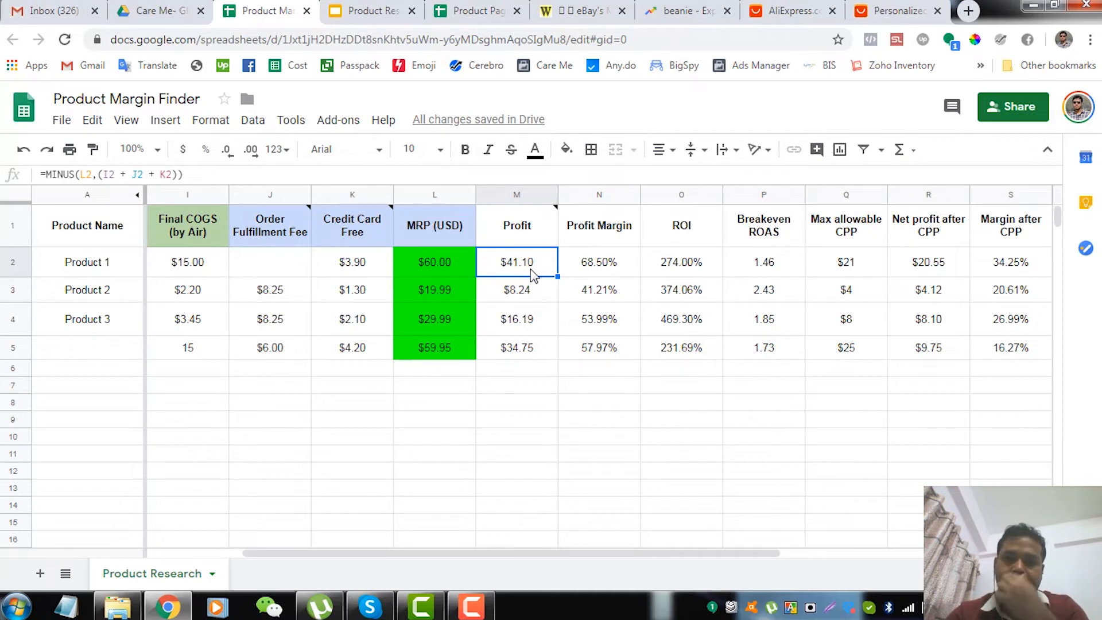
# Look across Product 1's row to Margin after CPP and examine the Max allowable CPP formula in Q2
pyautogui.press('Right')
pyautogui.press('Right')
pyautogui.press('Right')
pyautogui.press('Right')
pyautogui.press('Right')
pyautogui.press('Right')
pyautogui.press('Right')
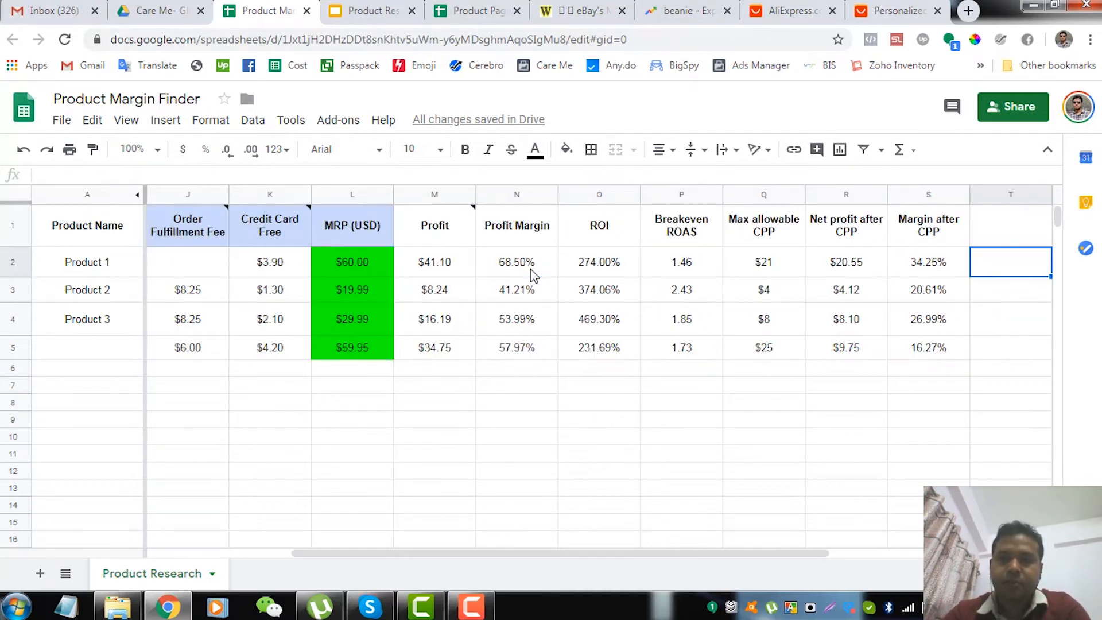
pyautogui.press('Left')
pyautogui.press('Left')
pyautogui.press('Left')
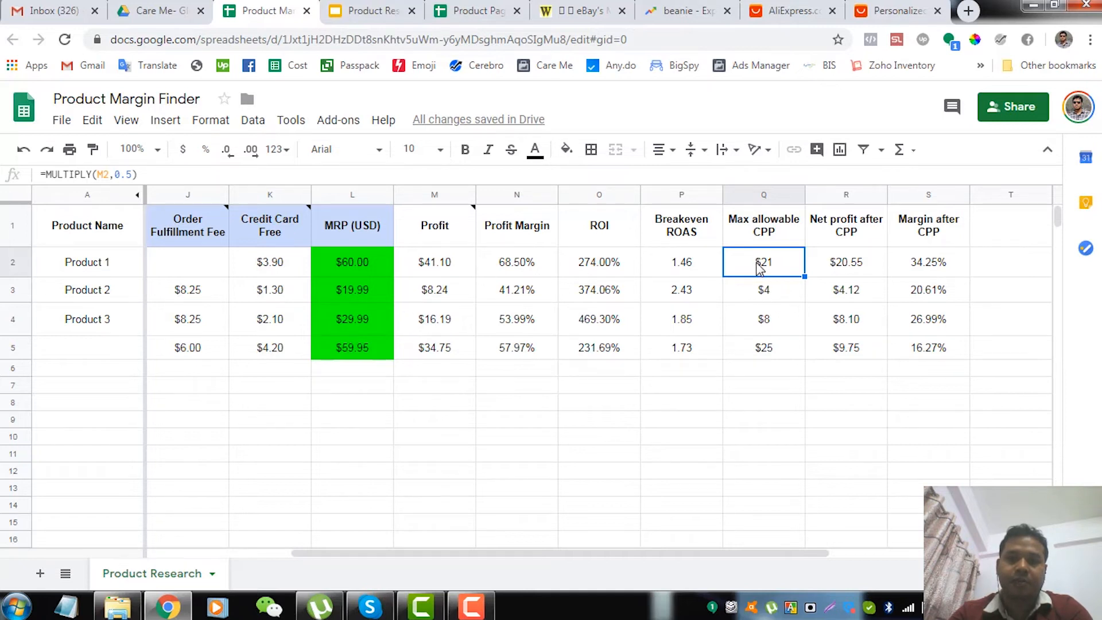
# Check Product 1's Breakeven ROAS and Profit Margin formulas alongside its Max allowable CPP
pyautogui.press('Left')
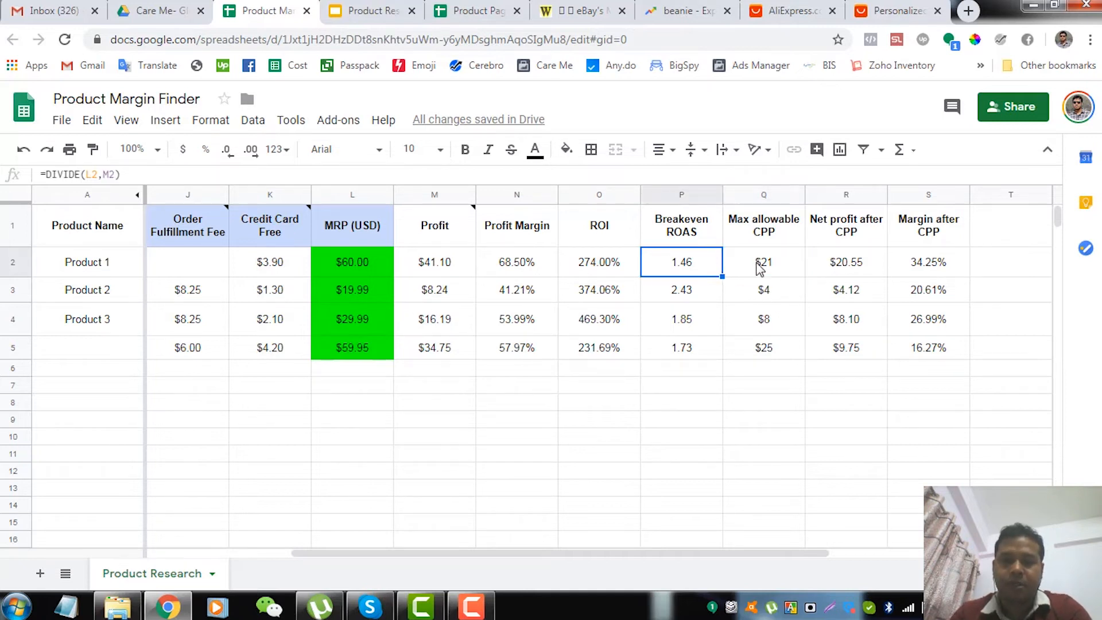
pyautogui.press('Left')
pyautogui.press('Left')
pyautogui.press('Left')
pyautogui.press('Right')
pyautogui.press('Right')
pyautogui.press('Right')
pyautogui.press('Right')
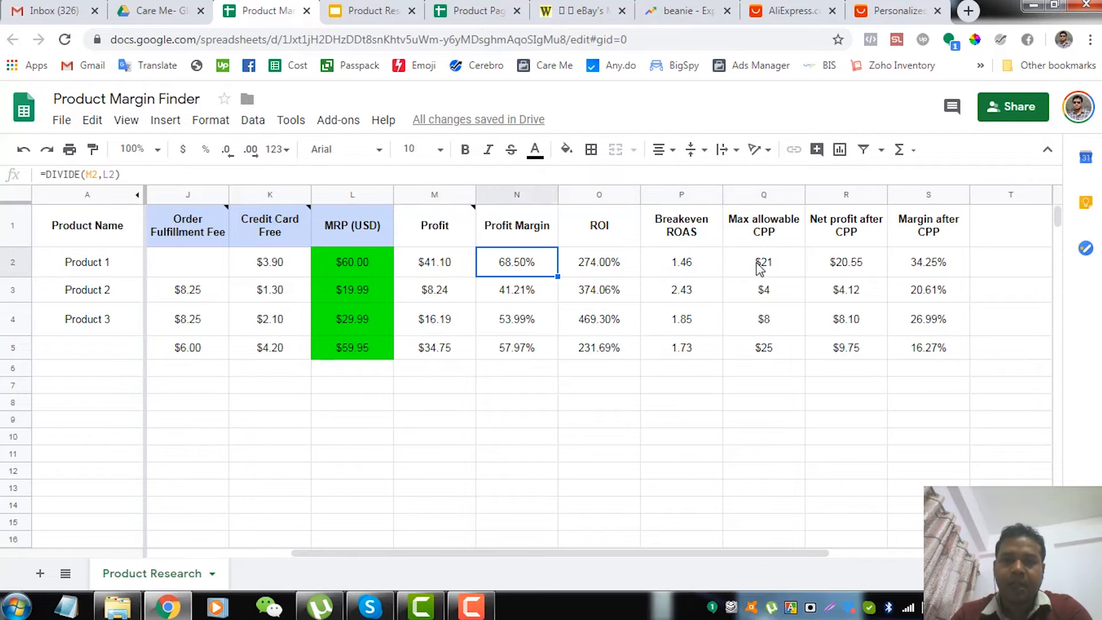
pyautogui.press('Right')
pyautogui.press('Left')
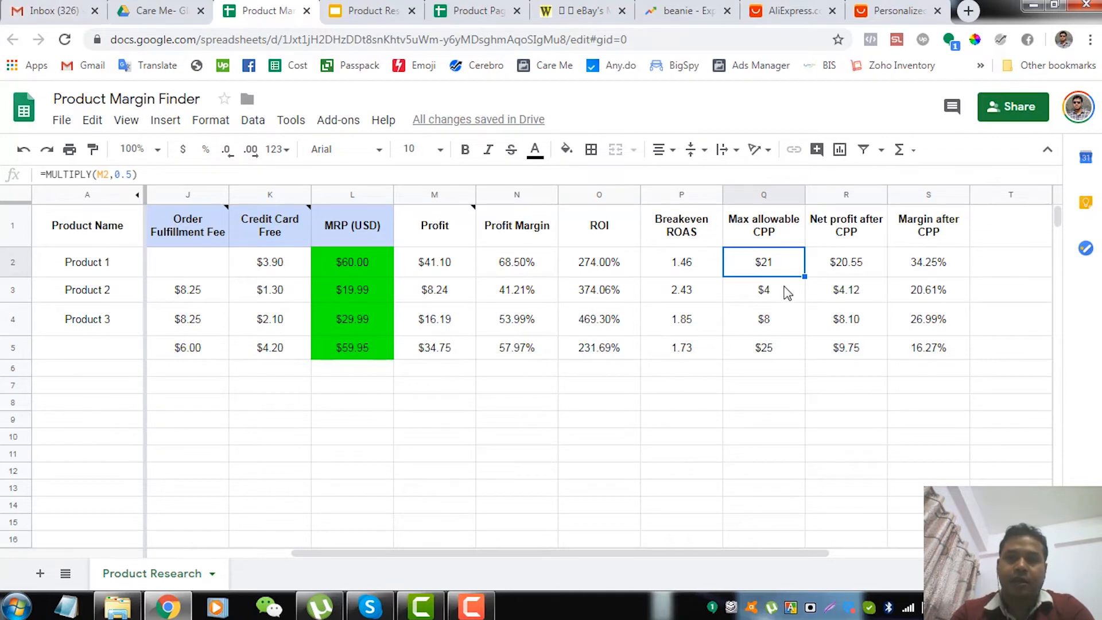
# Trace how Product 1's Max allowable CPP feeds into its Net profit after CPP and Margin after CPP
pyautogui.press('Left')
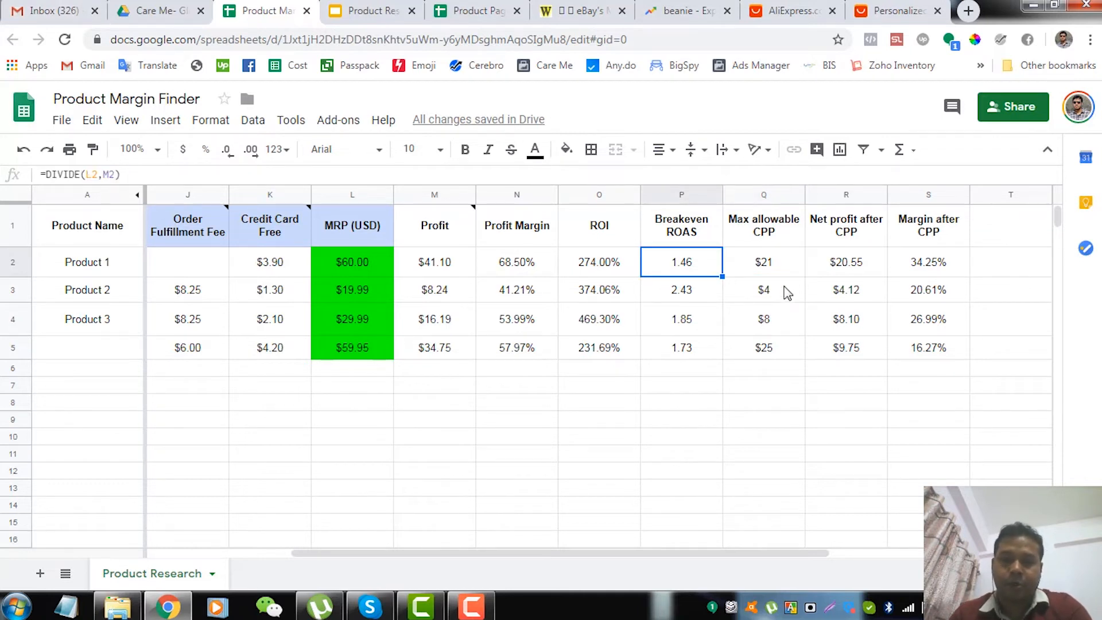
pyautogui.press('Right')
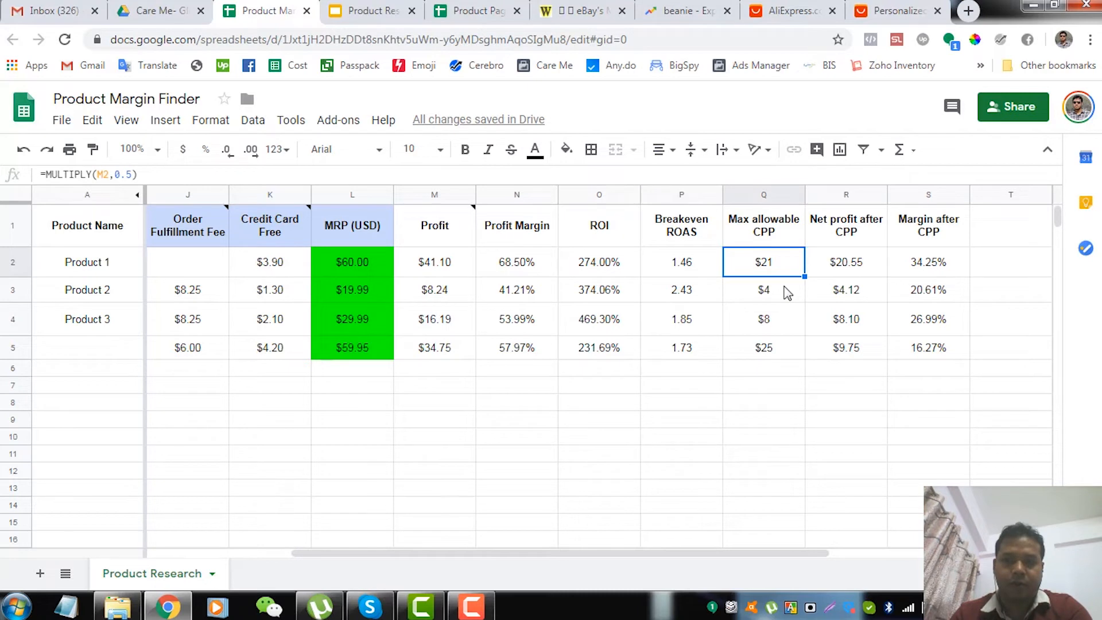
pyautogui.press('Right')
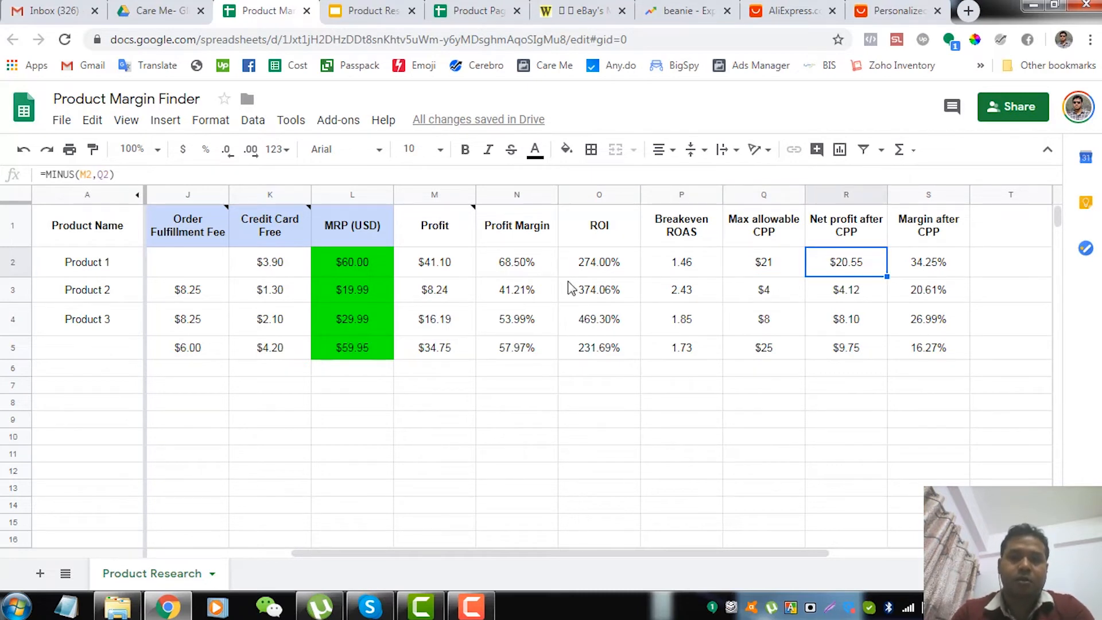
pyautogui.click(550, 271)
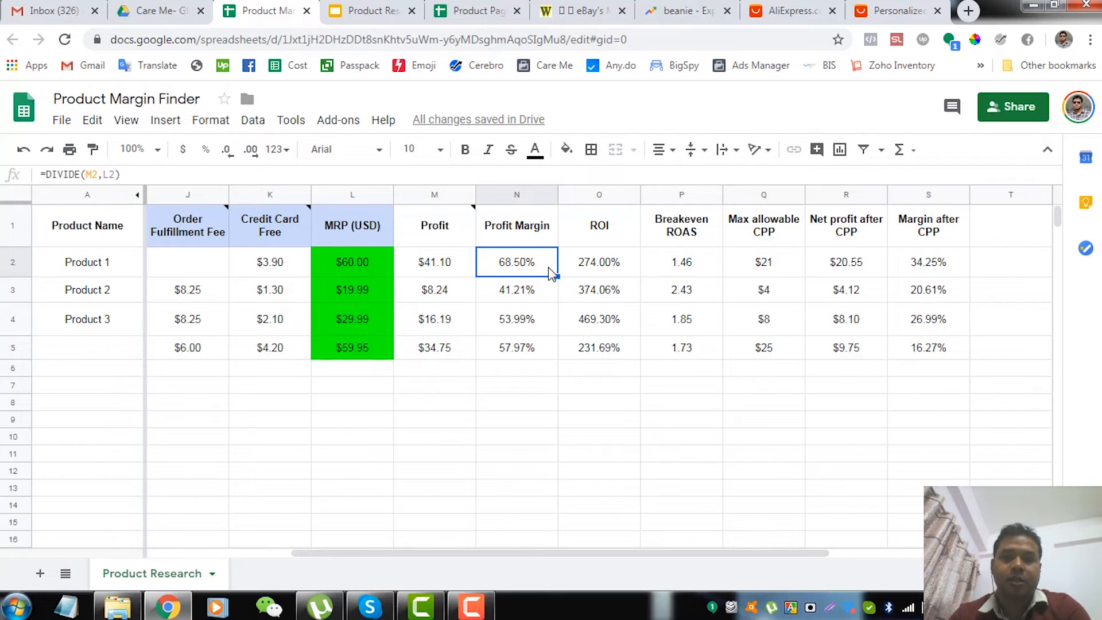
pyautogui.press('Right')
pyautogui.press('Right')
pyautogui.press('Right')
pyautogui.press('Right')
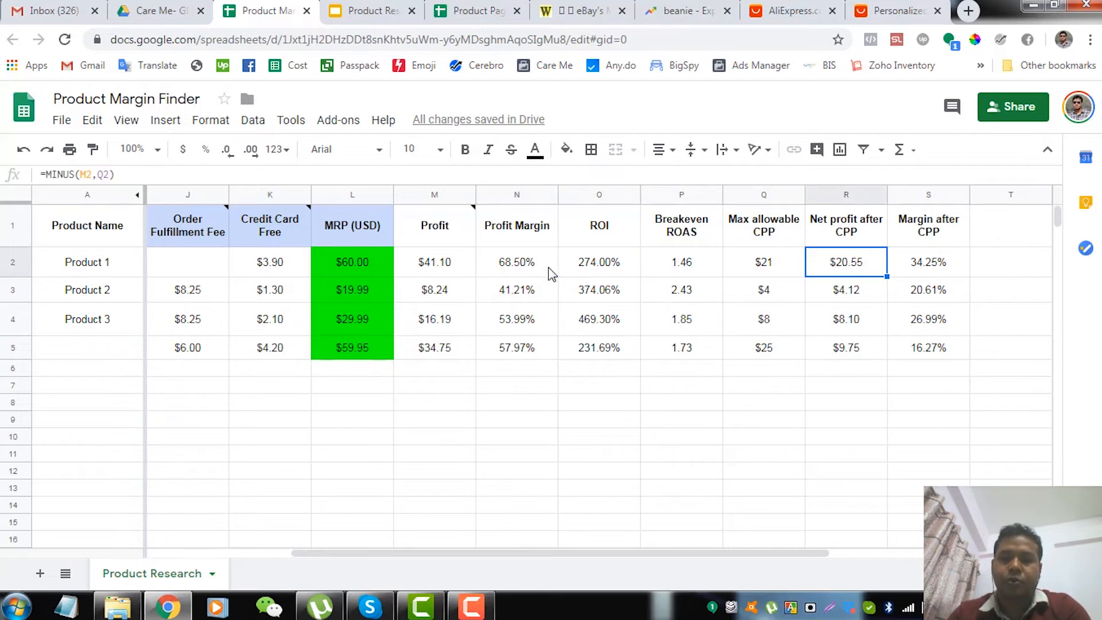
pyautogui.press('Left')
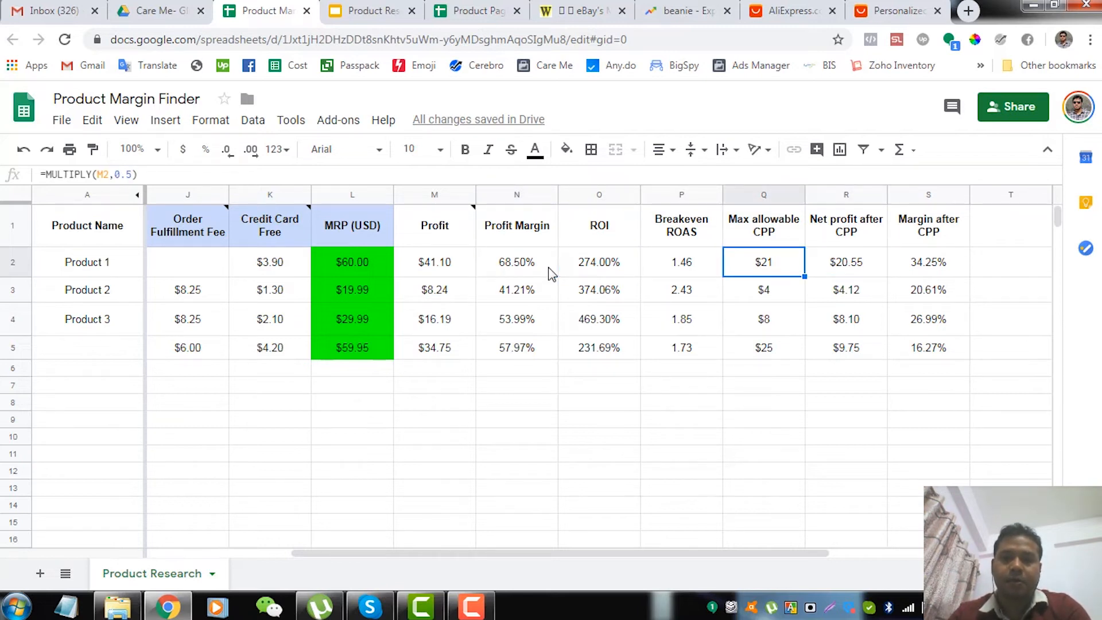
pyautogui.press('Right')
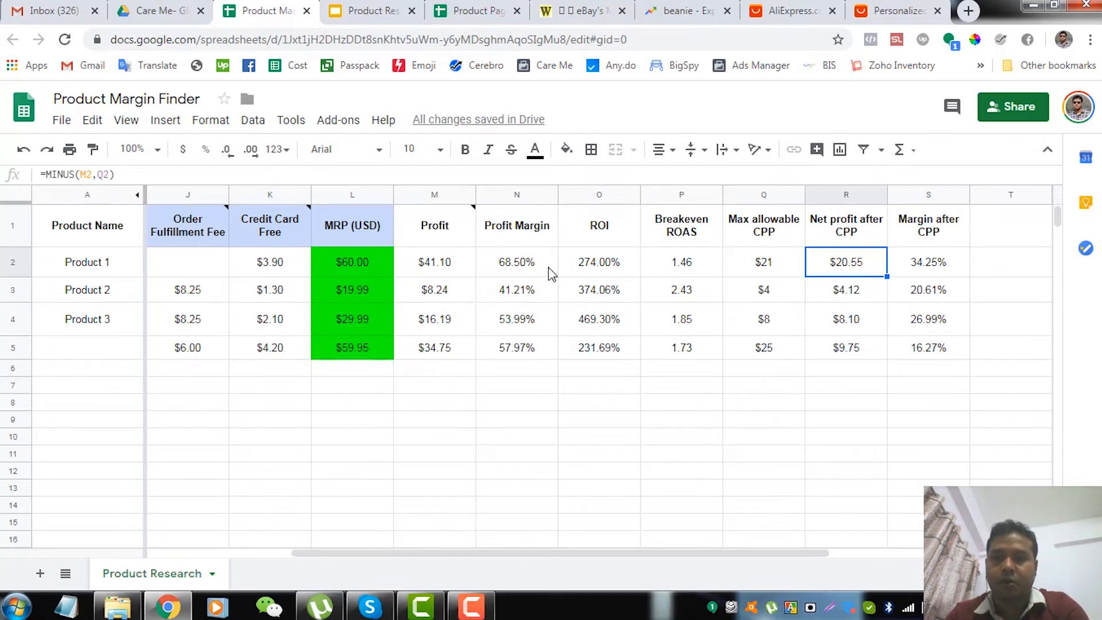
pyautogui.press('Right')
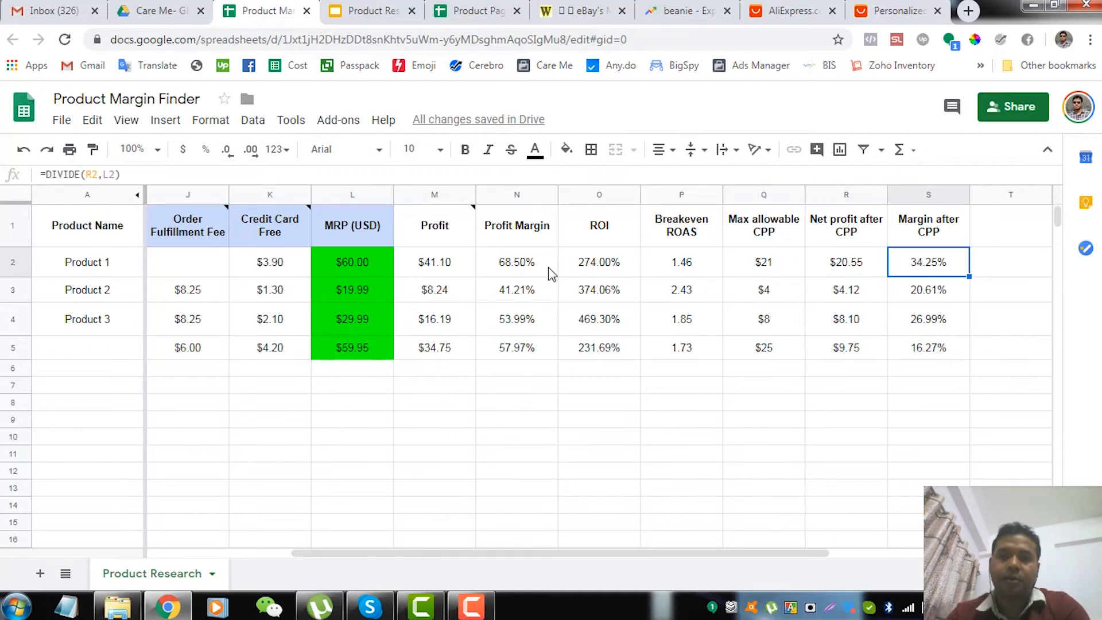
# Compare Product 1's Profit Margin with its Margin after CPP, and recheck Net profit after CPP and Max allowable CPP
pyautogui.click(551, 272)
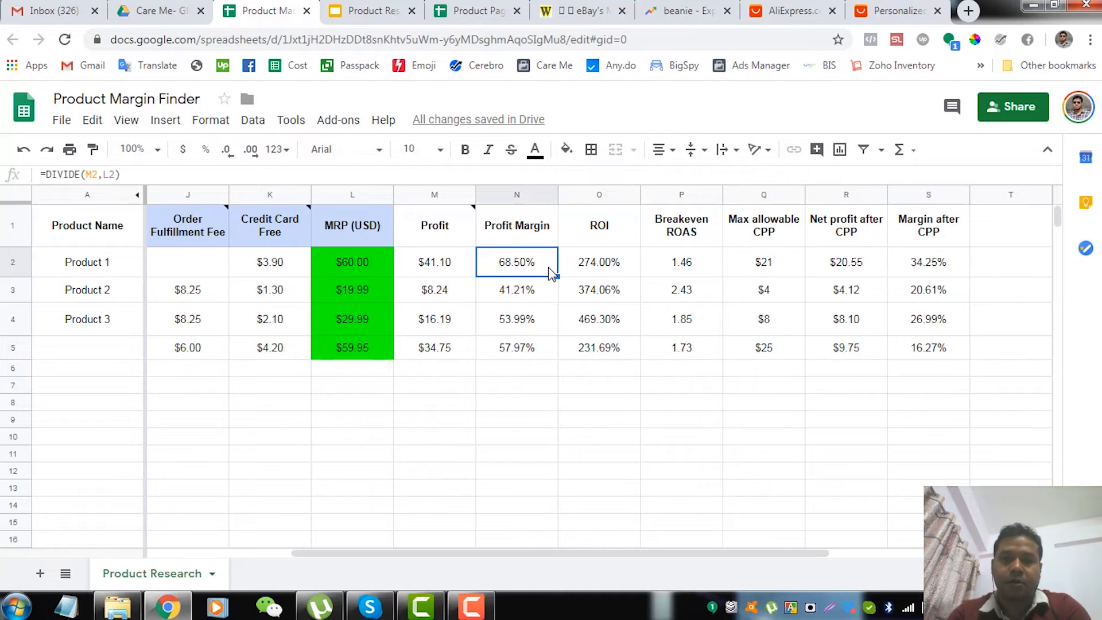
pyautogui.click(945, 272)
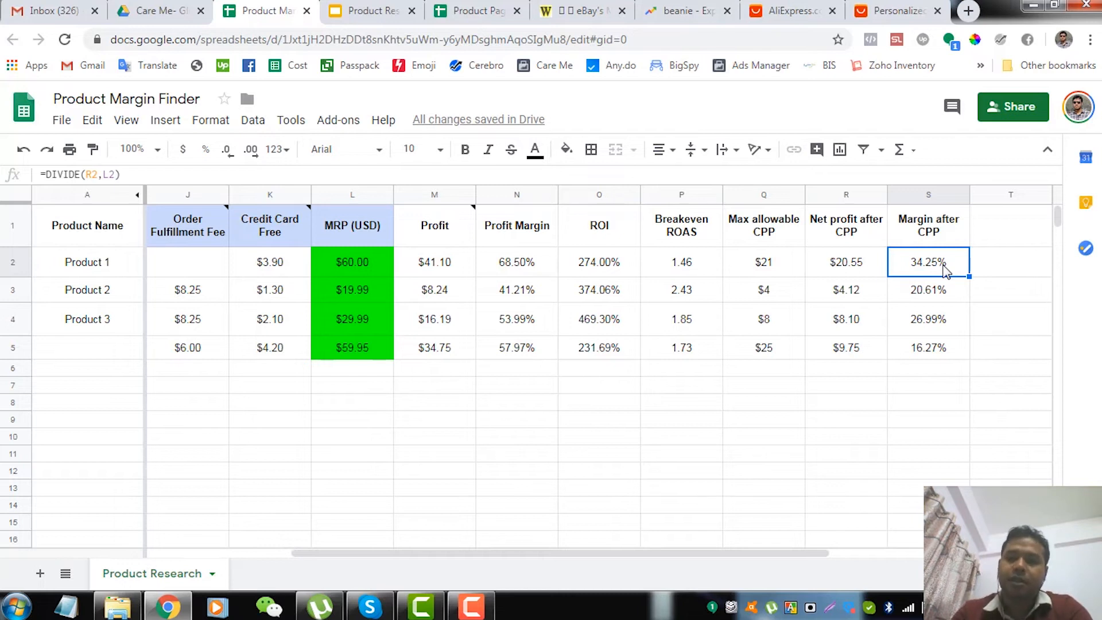
pyautogui.press('Left')
pyautogui.press('Left')
pyautogui.press('Right')
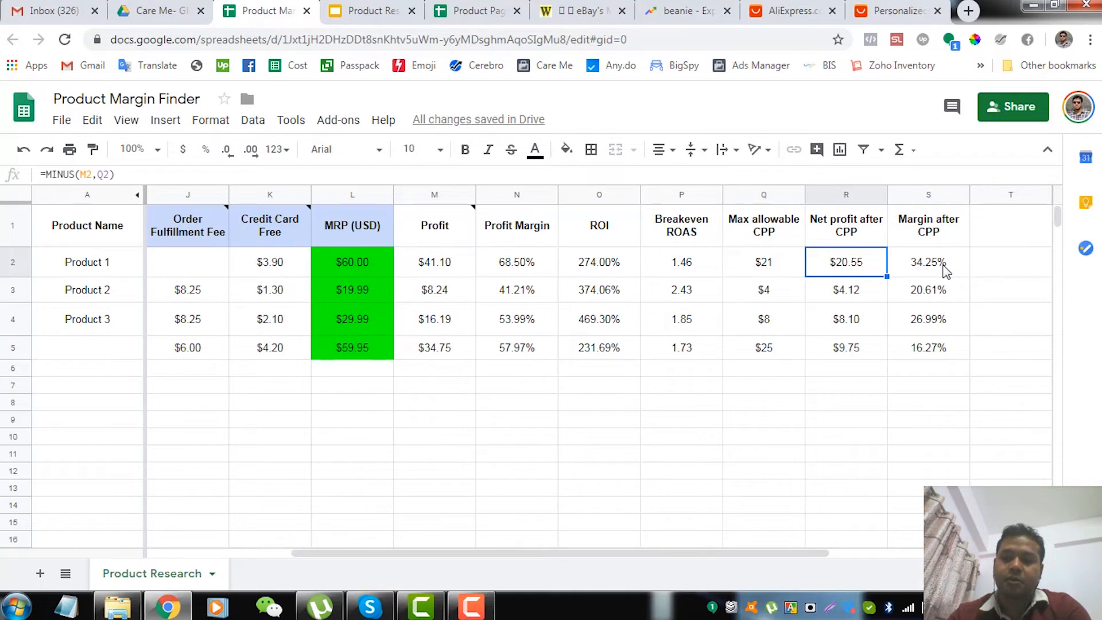
pyautogui.press('Left')
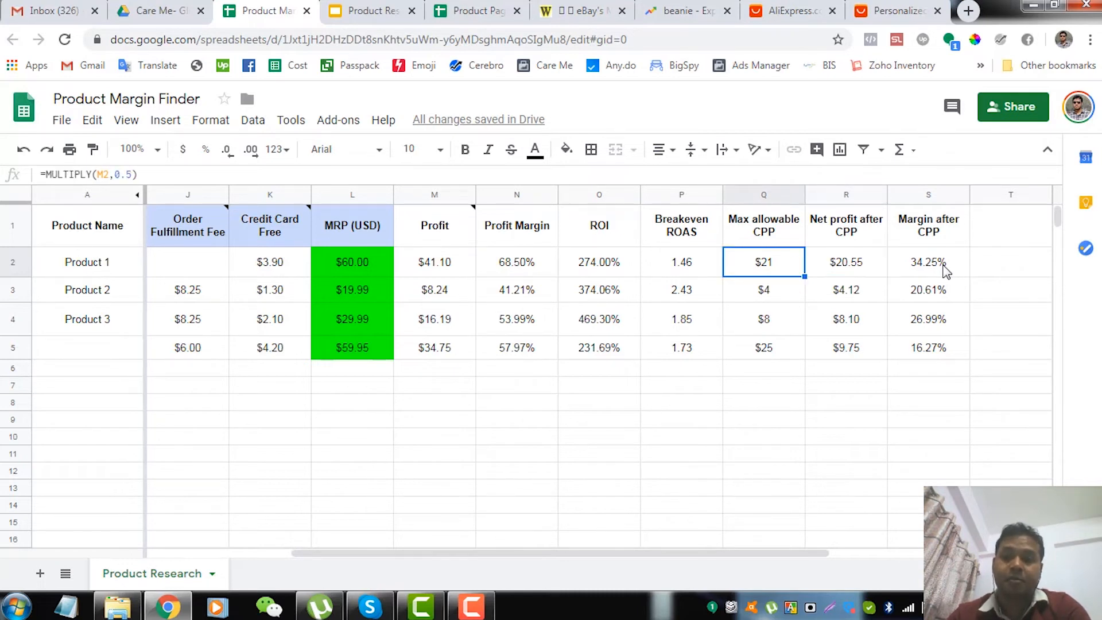
pyautogui.press('Left')
pyautogui.press('Right')
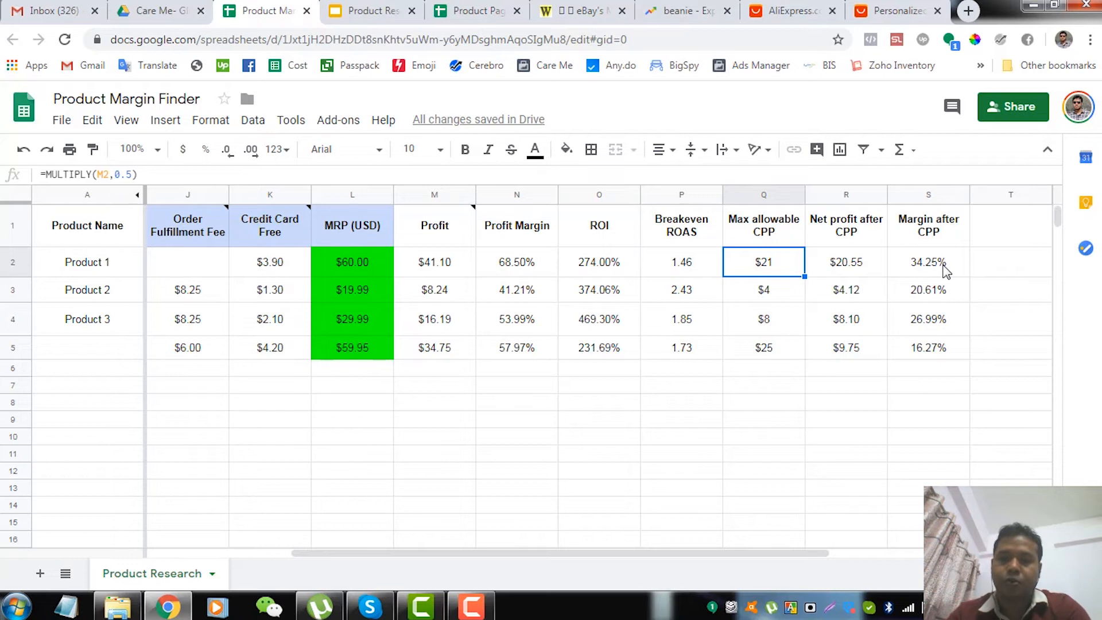
pyautogui.press('Left')
pyautogui.press('Right')
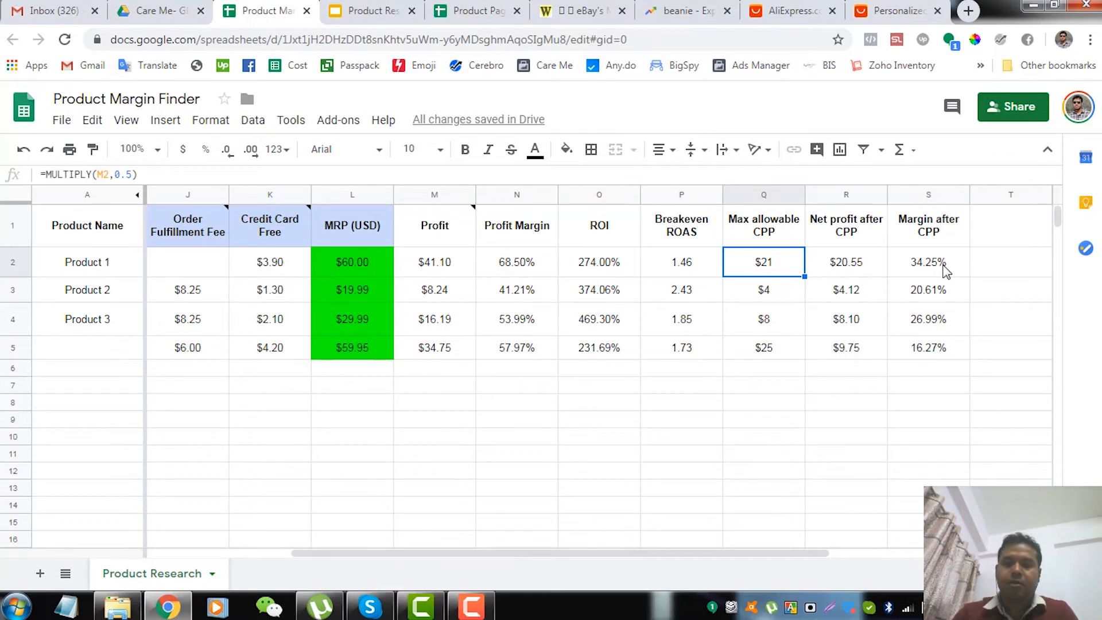
# Review Product 1's whole row from the product name through its costs to Margin after CPP
pyautogui.press('Left')
pyautogui.press('Left')
pyautogui.press('Left')
pyautogui.press('Left')
pyautogui.press('Left')
pyautogui.press('Left')
pyautogui.press('Left')
pyautogui.press('Left')
pyautogui.press('Left')
pyautogui.press('Left')
pyautogui.press('Left')
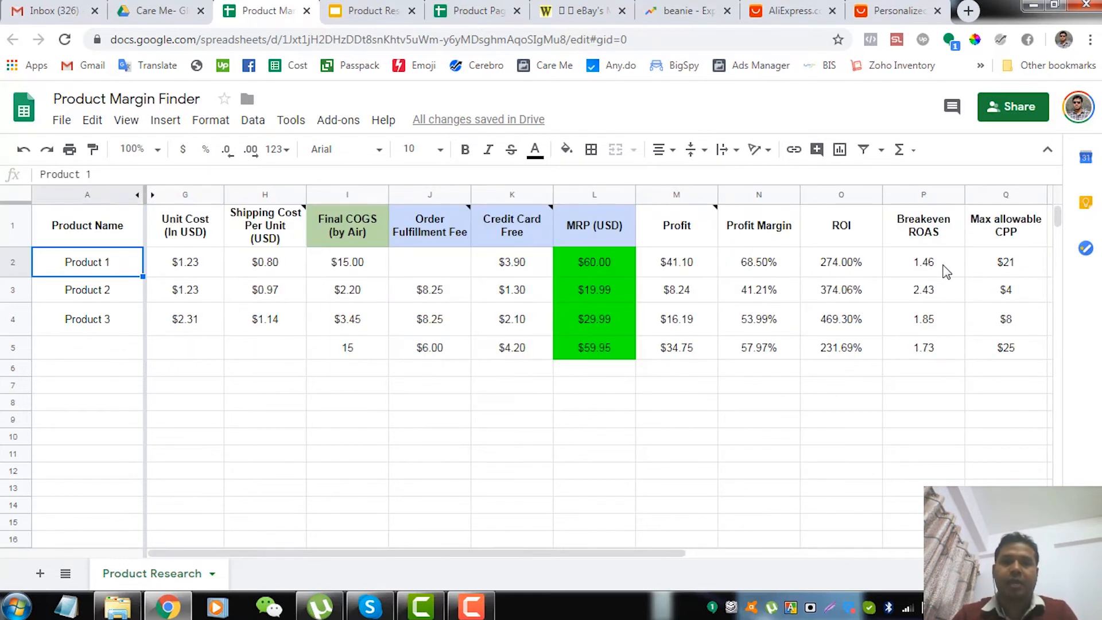
pyautogui.press('Right')
pyautogui.press('Right')
pyautogui.press('Right')
pyautogui.press('Right')
pyautogui.press('Right')
pyautogui.press('Right')
pyautogui.press('Right')
pyautogui.press('Right')
pyautogui.press('Right')
pyautogui.press('Right')
pyautogui.press('Right')
pyautogui.press('Right')
pyautogui.press('Right')
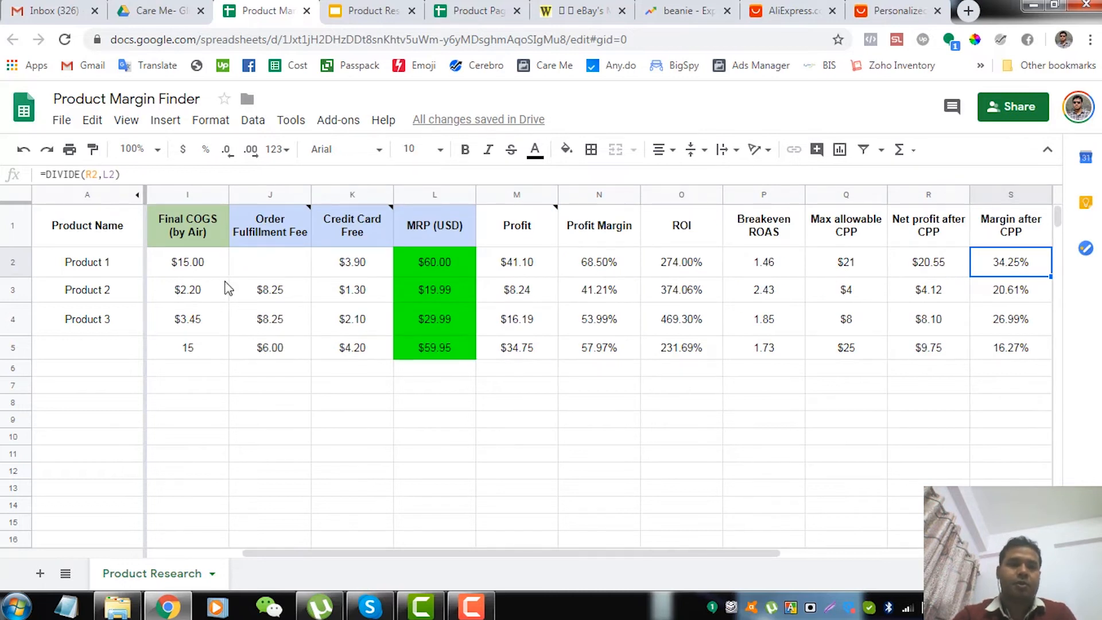
# Look over all product rows across the sheet, from Product Name through the cost and MRP columns to Margin after CPP
pyautogui.click(112, 294)
pyautogui.press('Down')
pyautogui.press('Down')
pyautogui.press('Down')
pyautogui.press('Down')
pyautogui.press('Down')
pyautogui.press('Down')
pyautogui.press('Down')
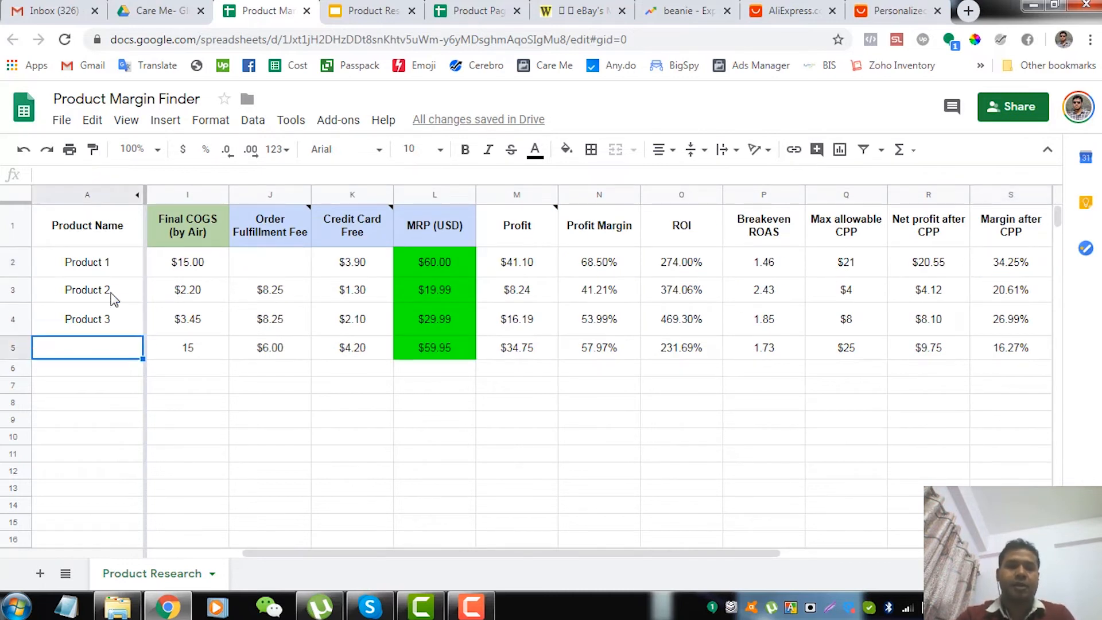
pyautogui.press('Right')
pyautogui.press('Right')
pyautogui.press('Right')
pyautogui.press('Right')
pyautogui.press('Right')
pyautogui.press('Right')
pyautogui.press('Right')
pyautogui.press('Right')
pyautogui.press('Right')
pyautogui.press('Right')
pyautogui.press('Right')
pyautogui.press('Right')
pyautogui.press('Right')
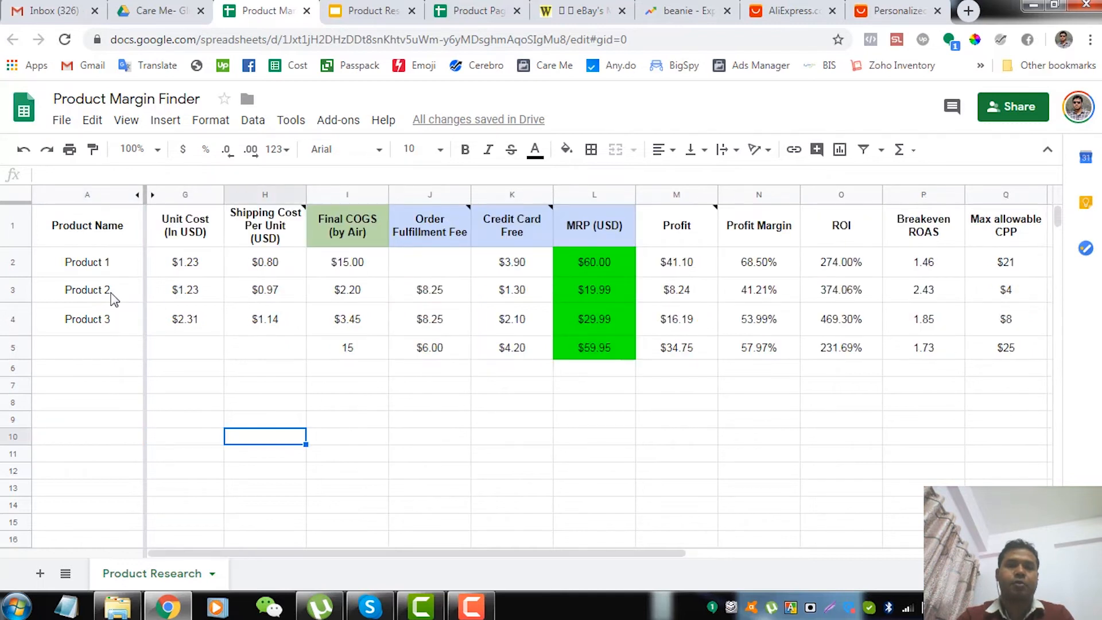
pyautogui.press('Right')
pyautogui.press('Right')
pyautogui.press('Right')
pyautogui.press('Right')
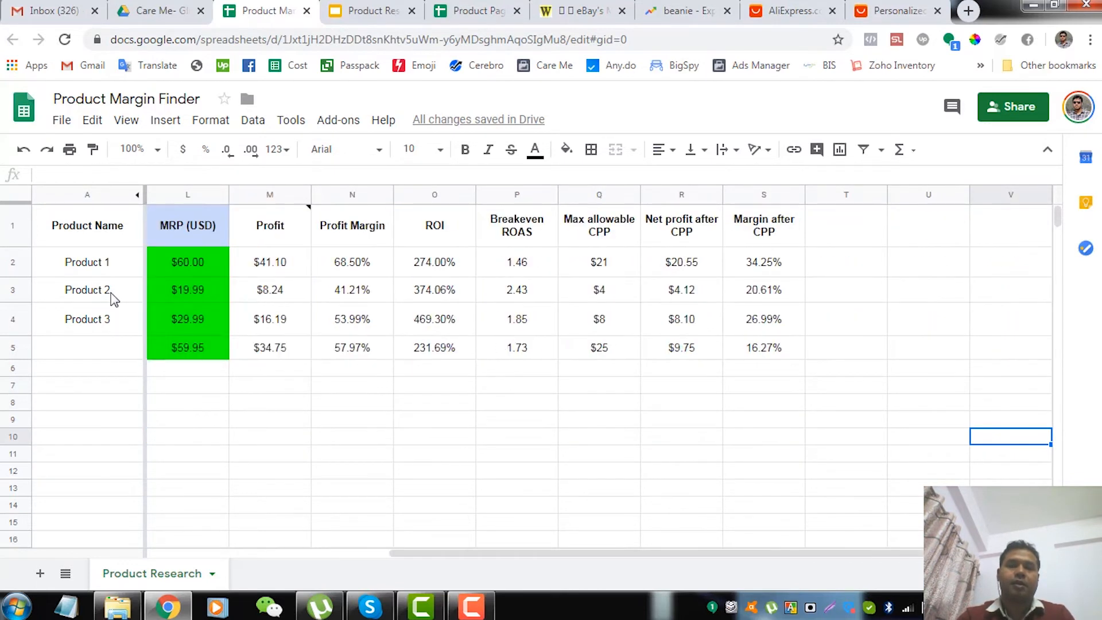
pyautogui.press('Left')
pyautogui.press('Left')
pyautogui.press('Left')
pyautogui.press('Left')
pyautogui.press('Left')
pyautogui.press('Left')
pyautogui.press('Left')
pyautogui.press('Left')
pyautogui.press('Left')
pyautogui.press('Left')
pyautogui.press('Left')
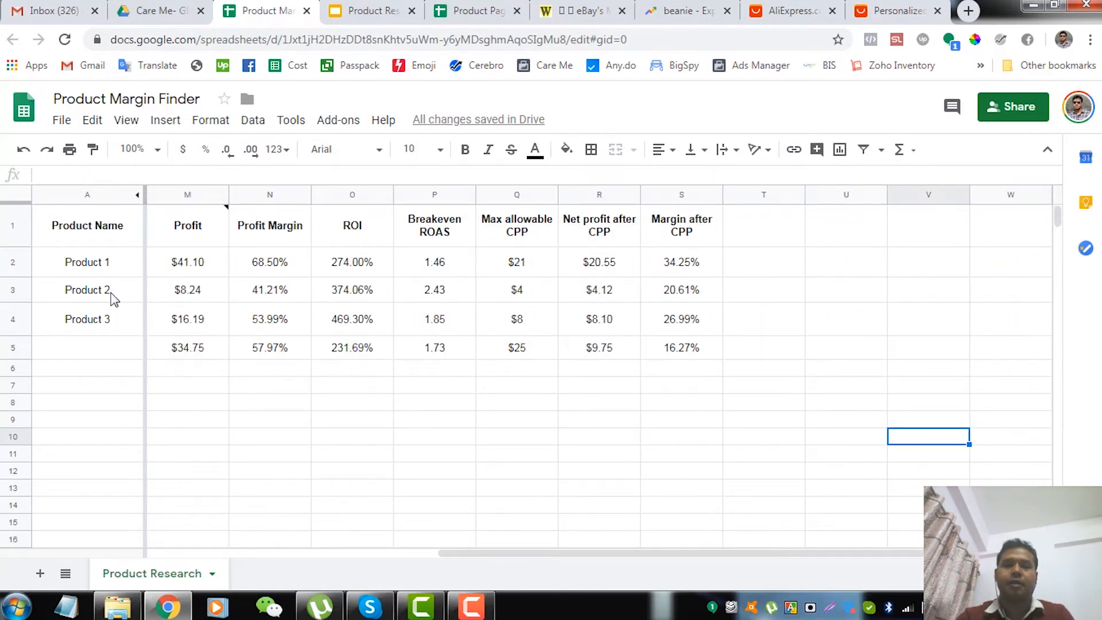
pyautogui.press('Left')
pyautogui.press('Left')
pyautogui.press('Left')
pyautogui.press('Left')
pyautogui.press('Left')
pyautogui.press('Left')
pyautogui.press('Left')
pyautogui.press('Left')
pyautogui.press('Left')
pyautogui.press('Left')
pyautogui.press('Left')
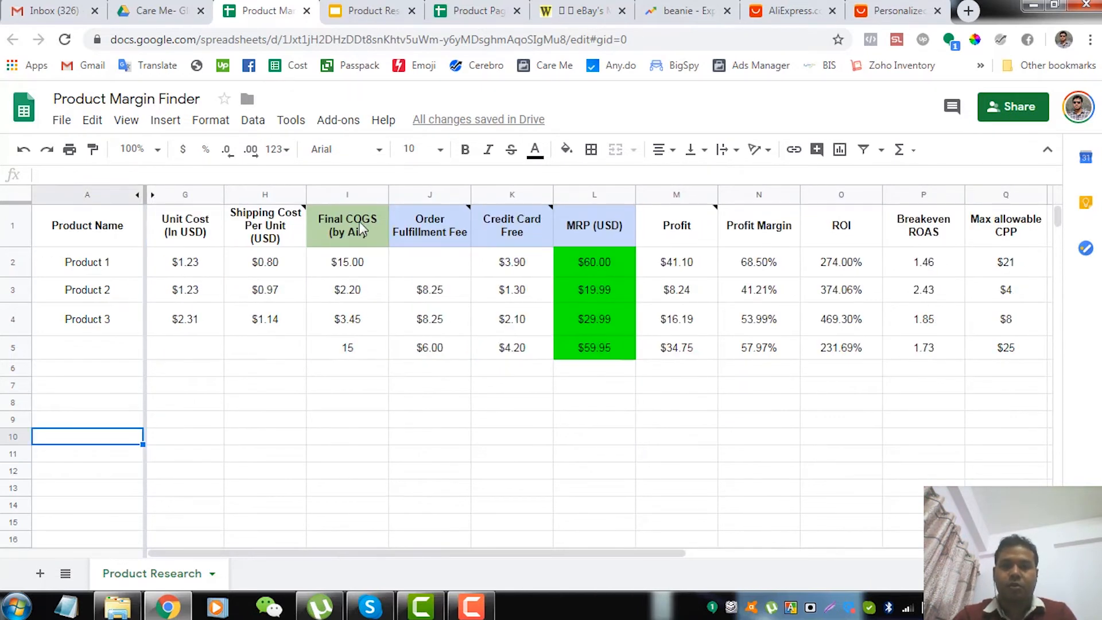
# Review Product 1's Final COGS, Order Fulfillment Fee and Credit Card Fee cells through to its MRP
pyautogui.click(352, 268)
pyautogui.press('Right')
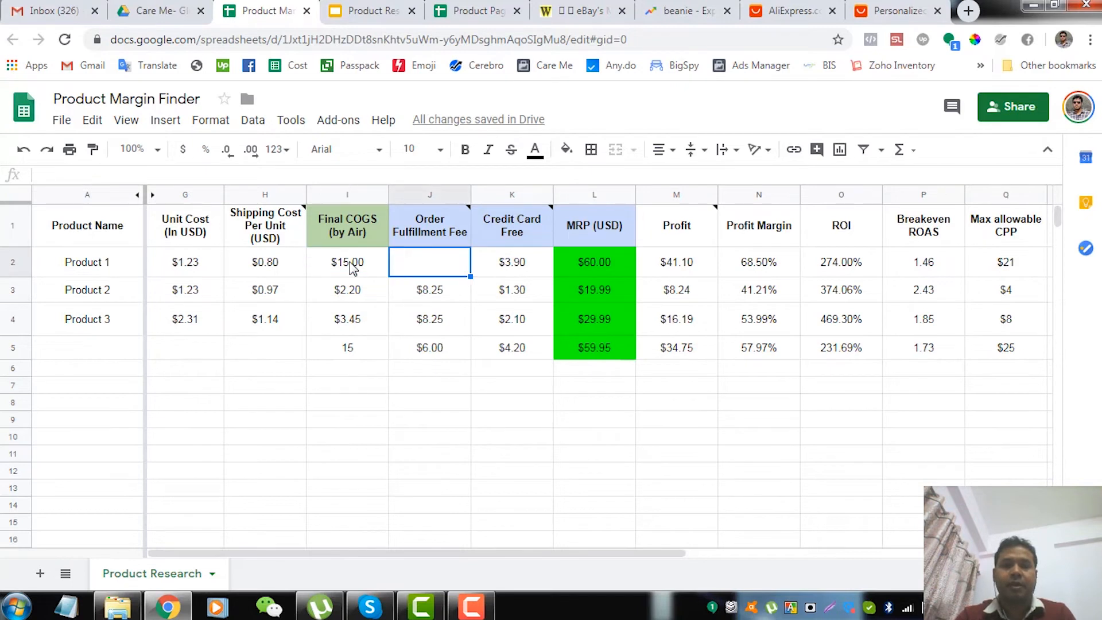
pyautogui.press('Right')
pyautogui.press('Right')
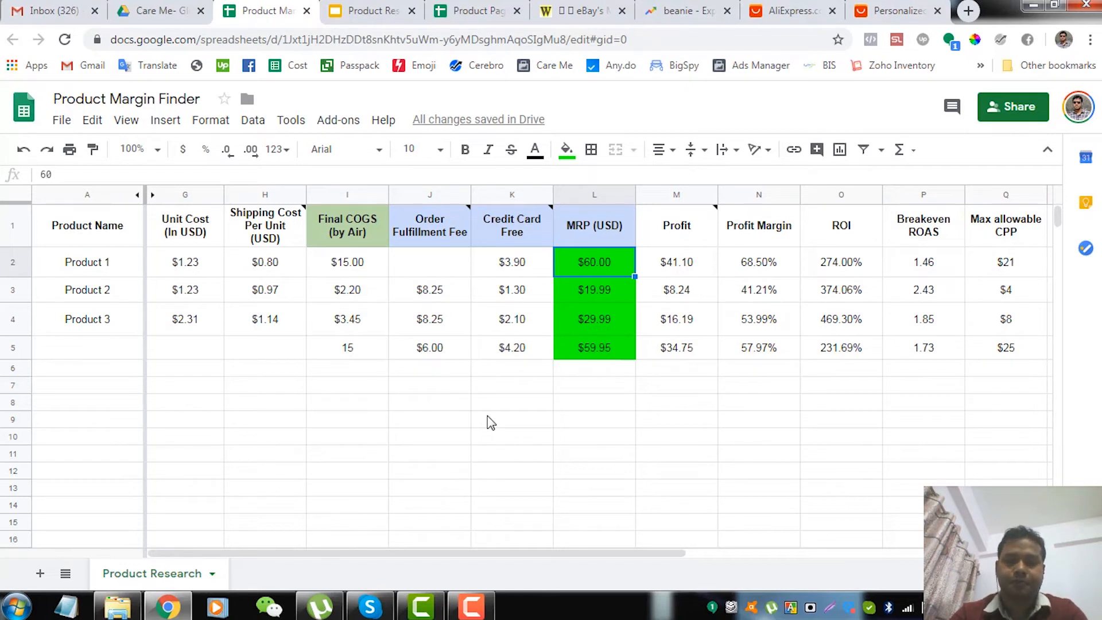
# Switch to the Product Research for Dropshipping presentation in Google Slides
pyautogui.click(363, 11)
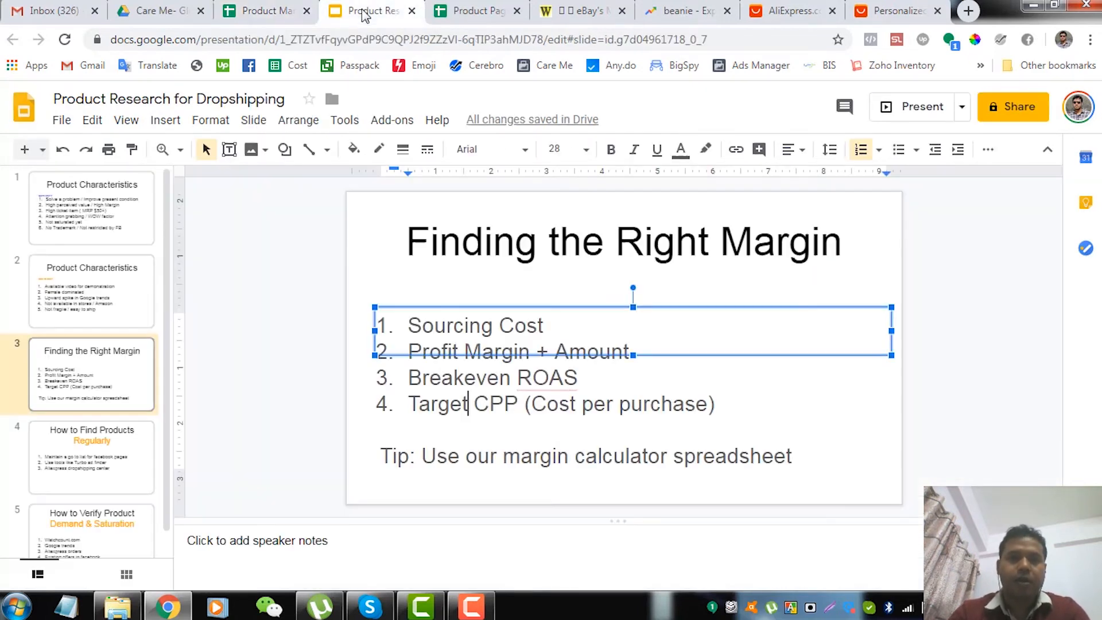